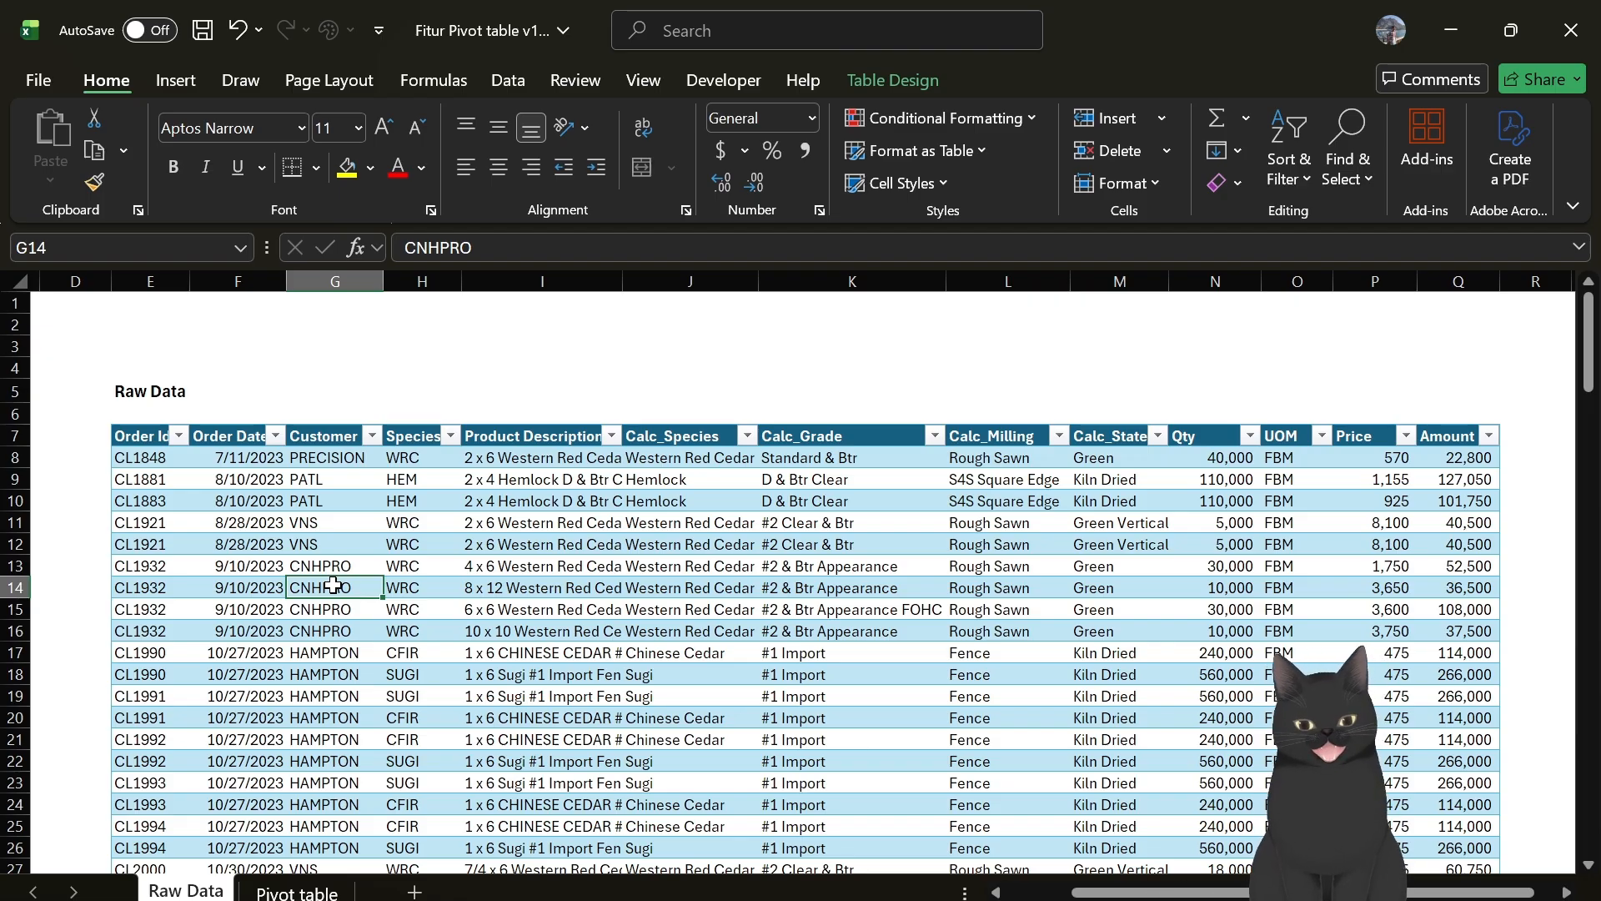
Create a PivotTable from Table1 on the existing Pivot table worksheet at cell D13.
click(272, 504)
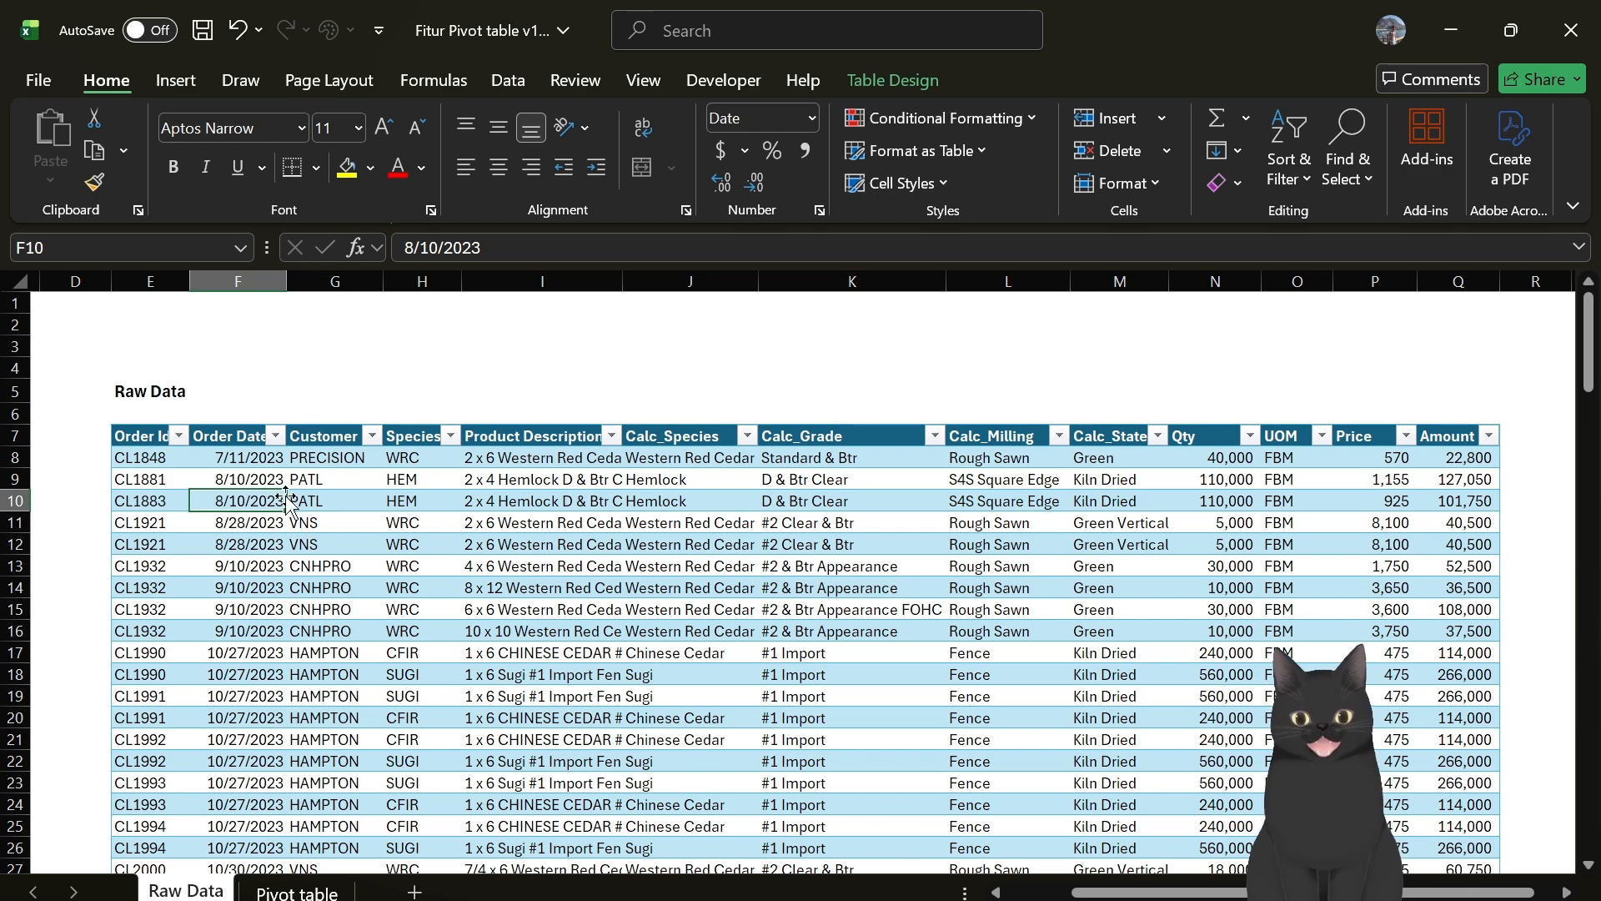
click(175, 90)
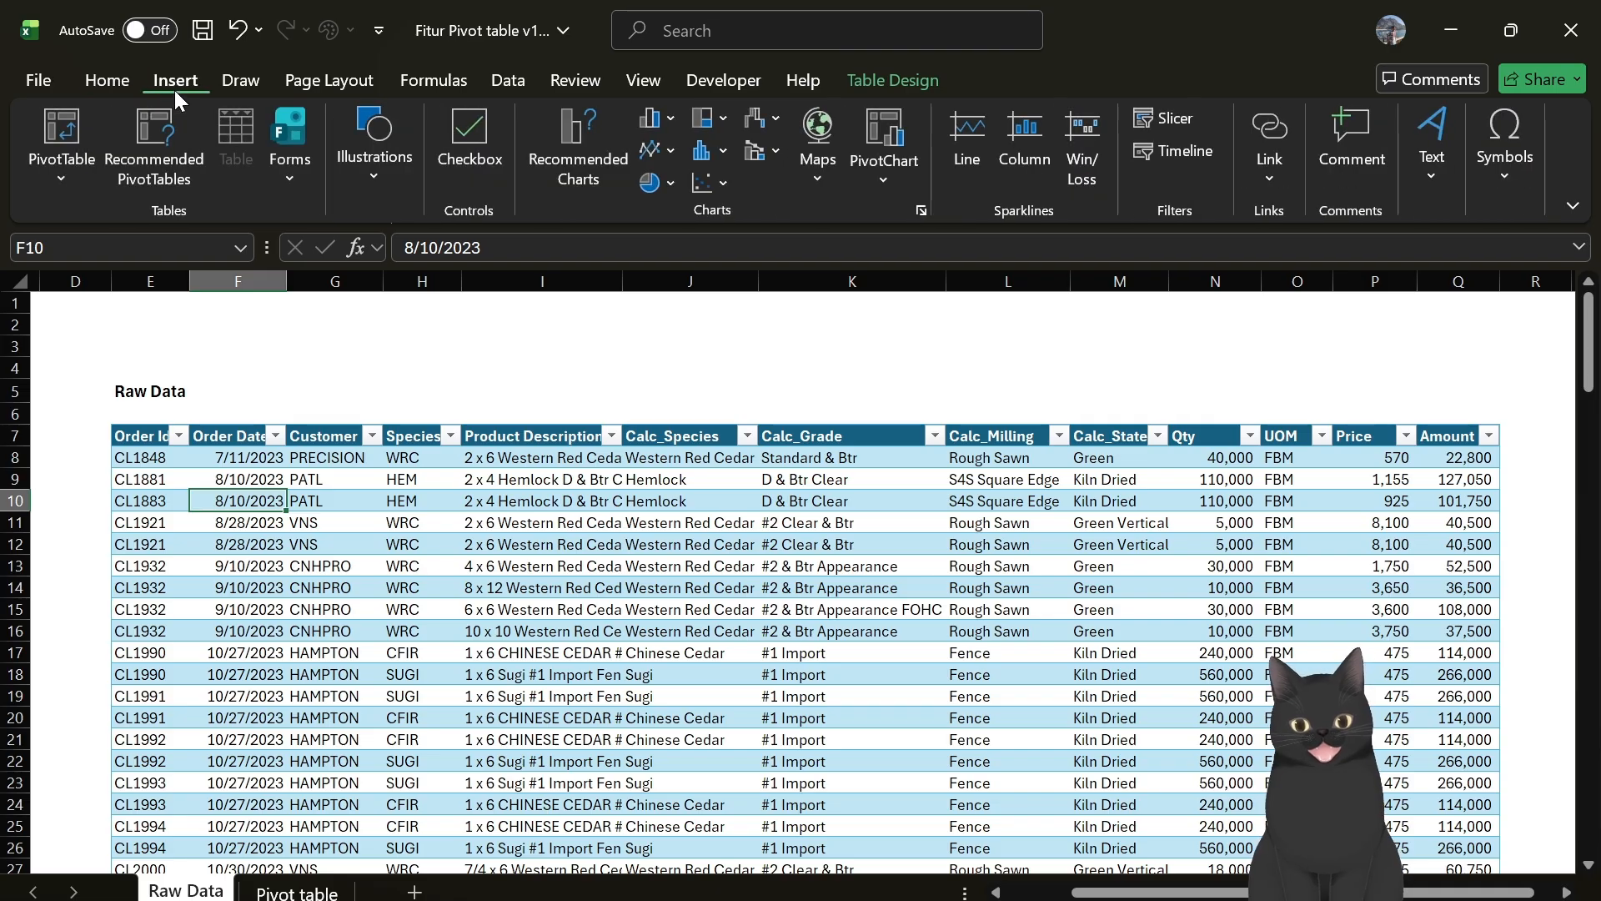
click(65, 139)
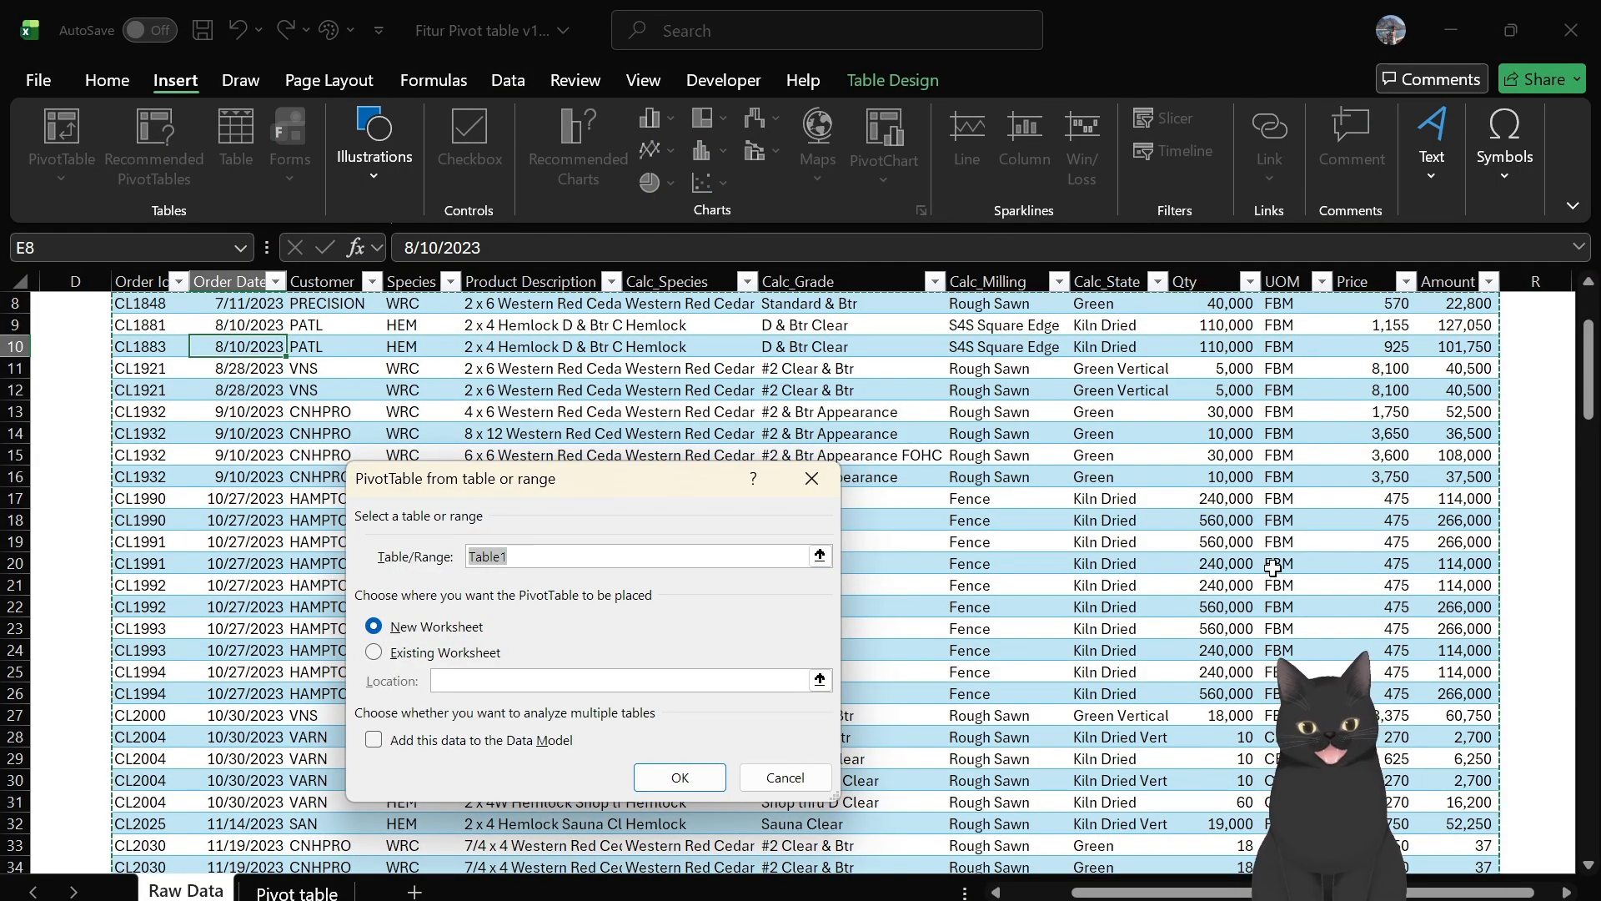
click(457, 652)
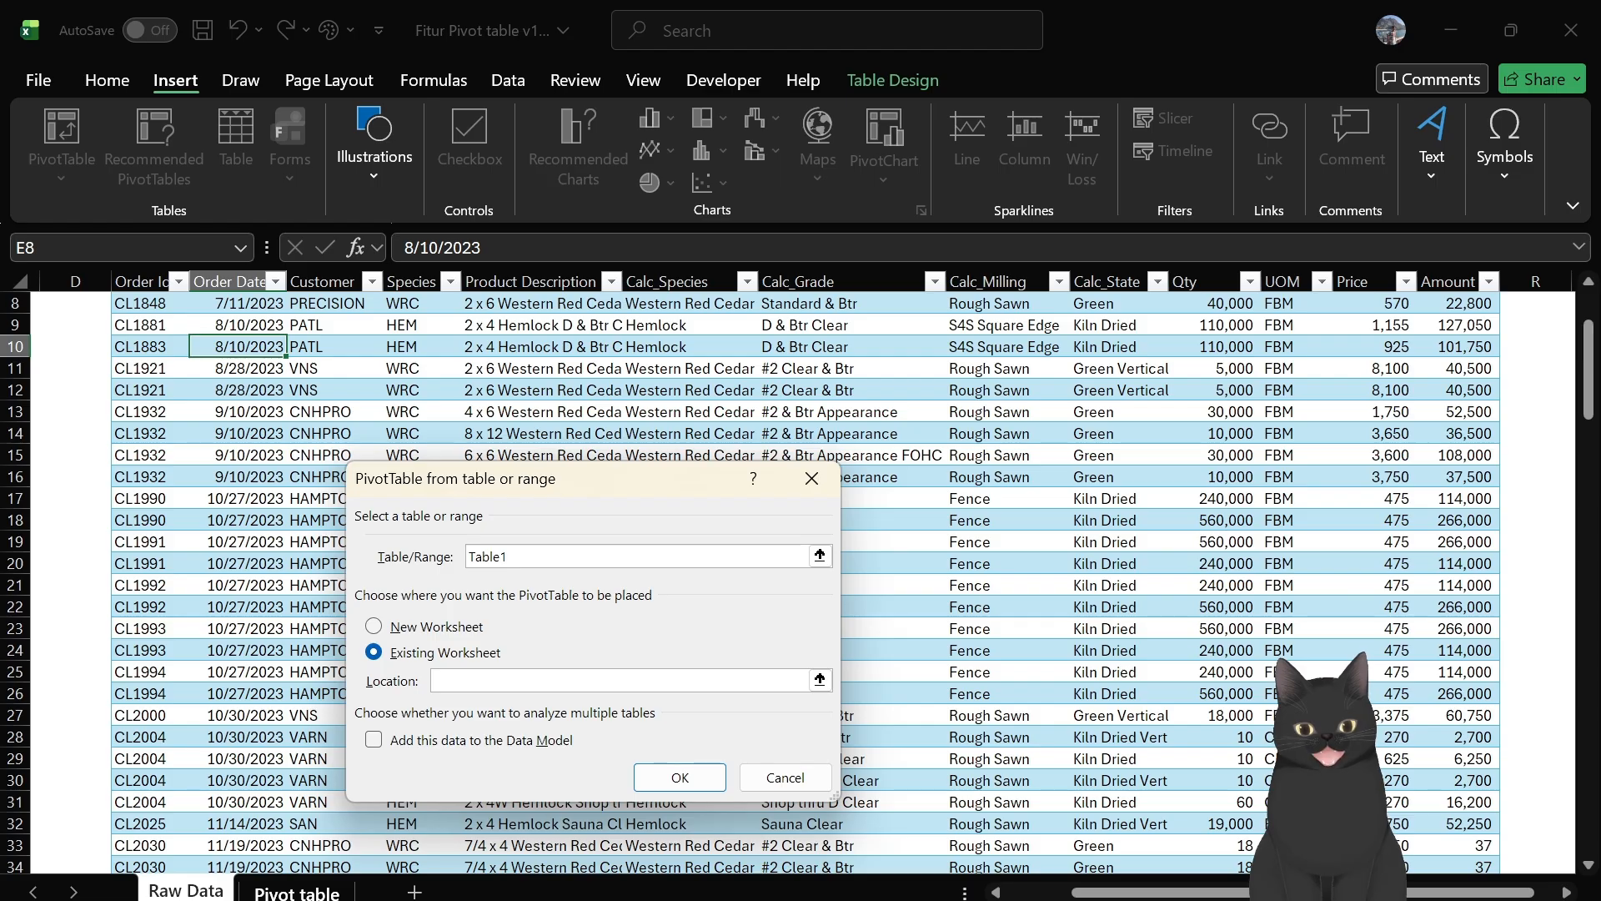
click(297, 892)
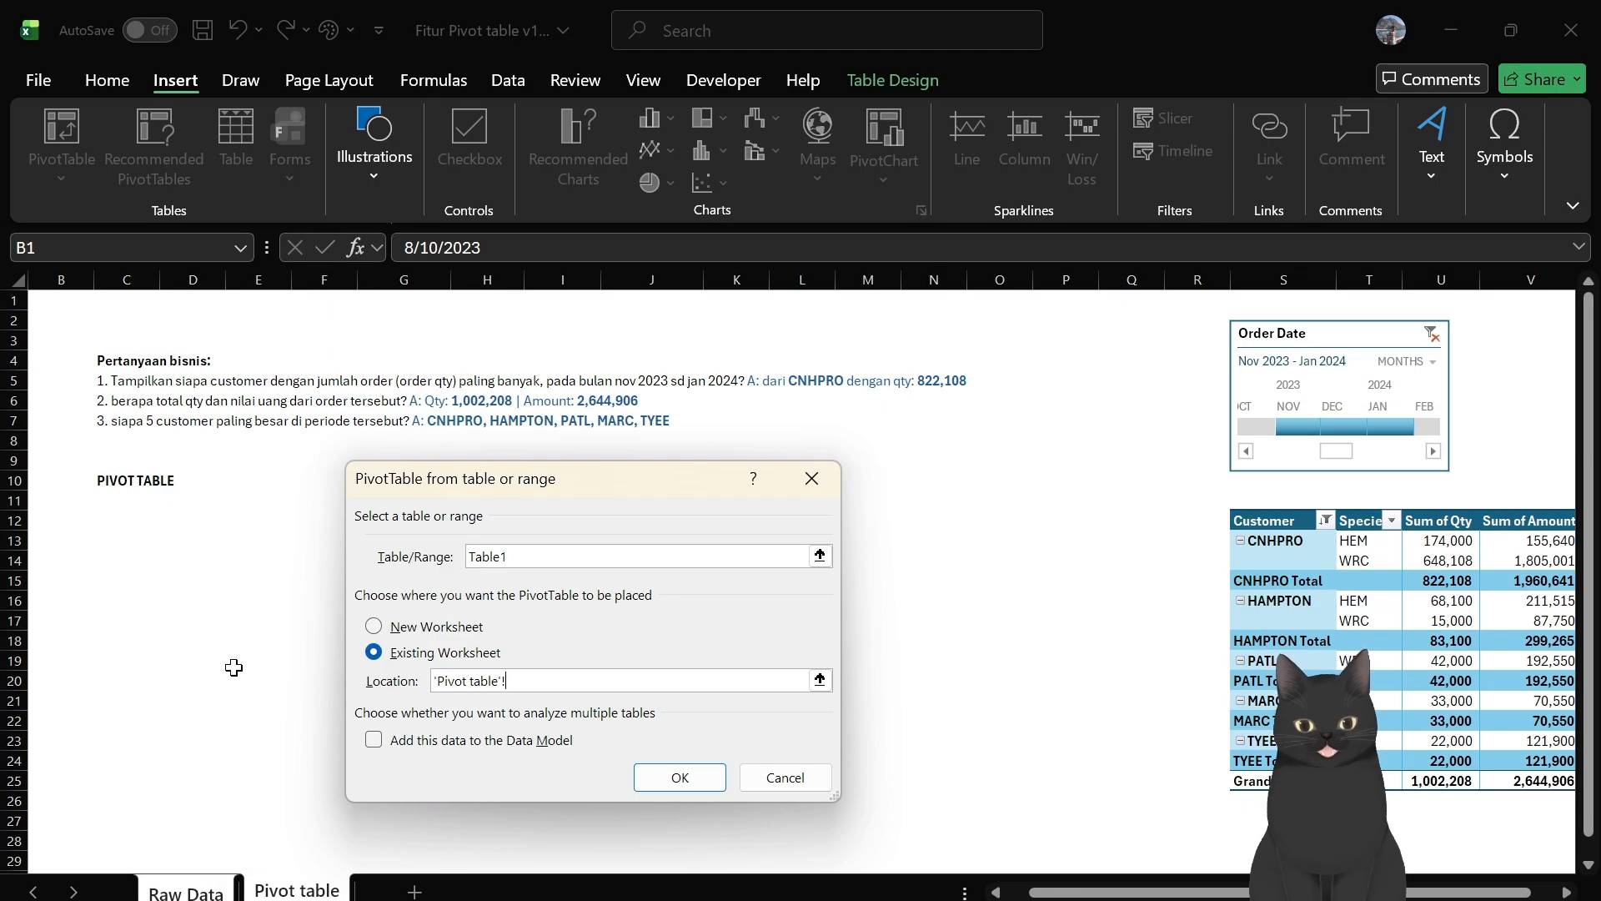
click(189, 532)
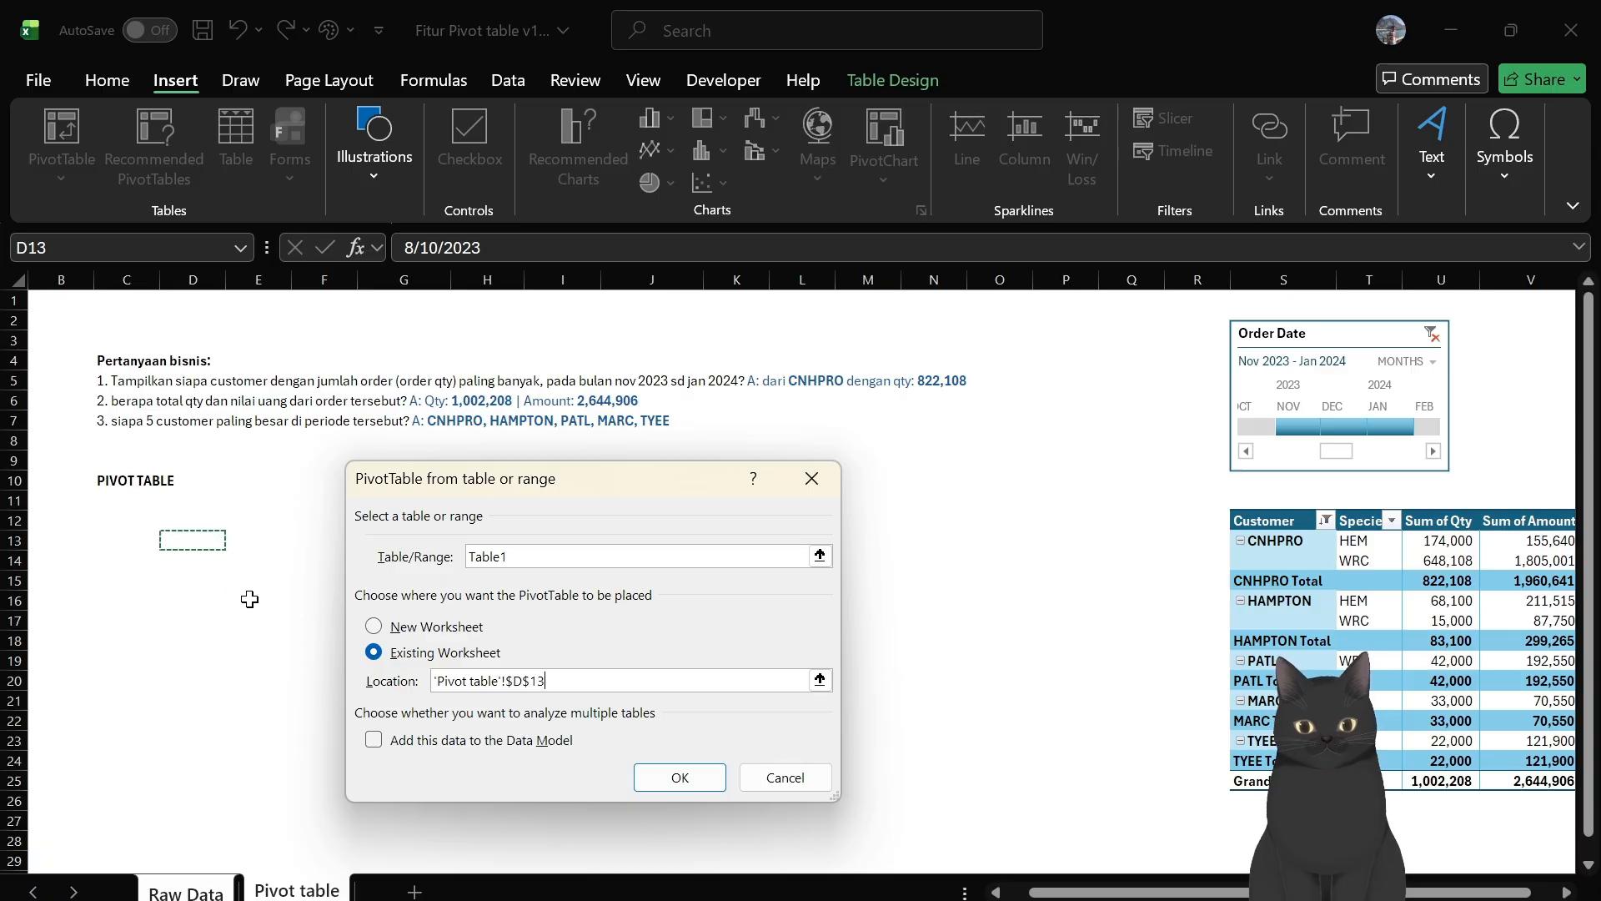
click(679, 784)
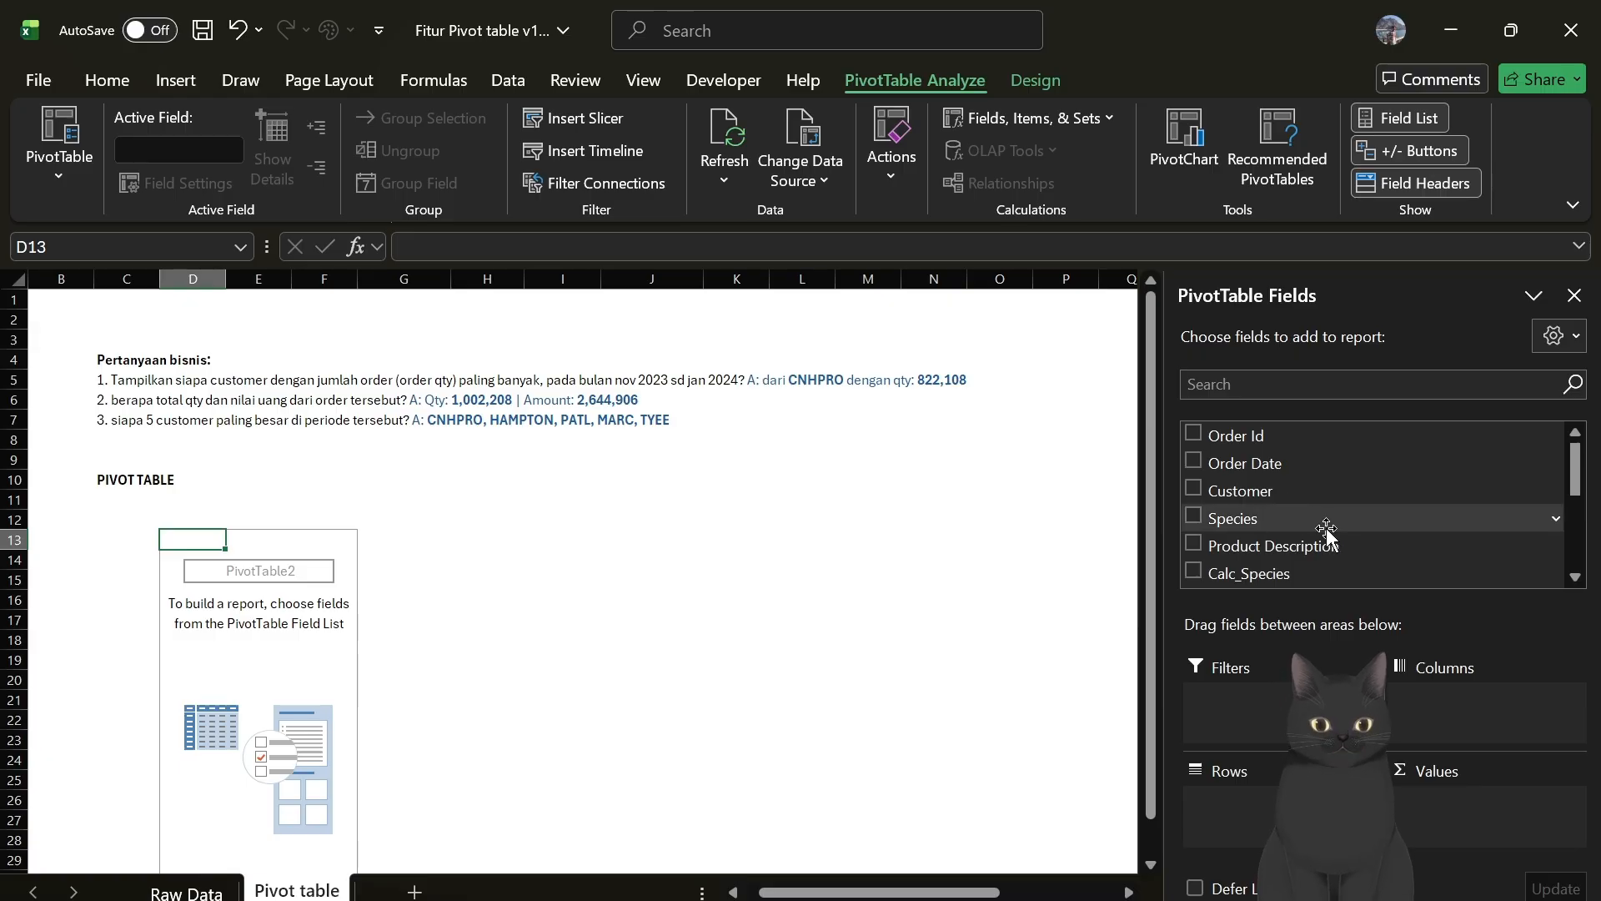
Add Customer as the PivotTable's row field and Qty and Amount as summed values.
scroll(1318, 522, down, 1)
drag(1275, 432, 1231, 802)
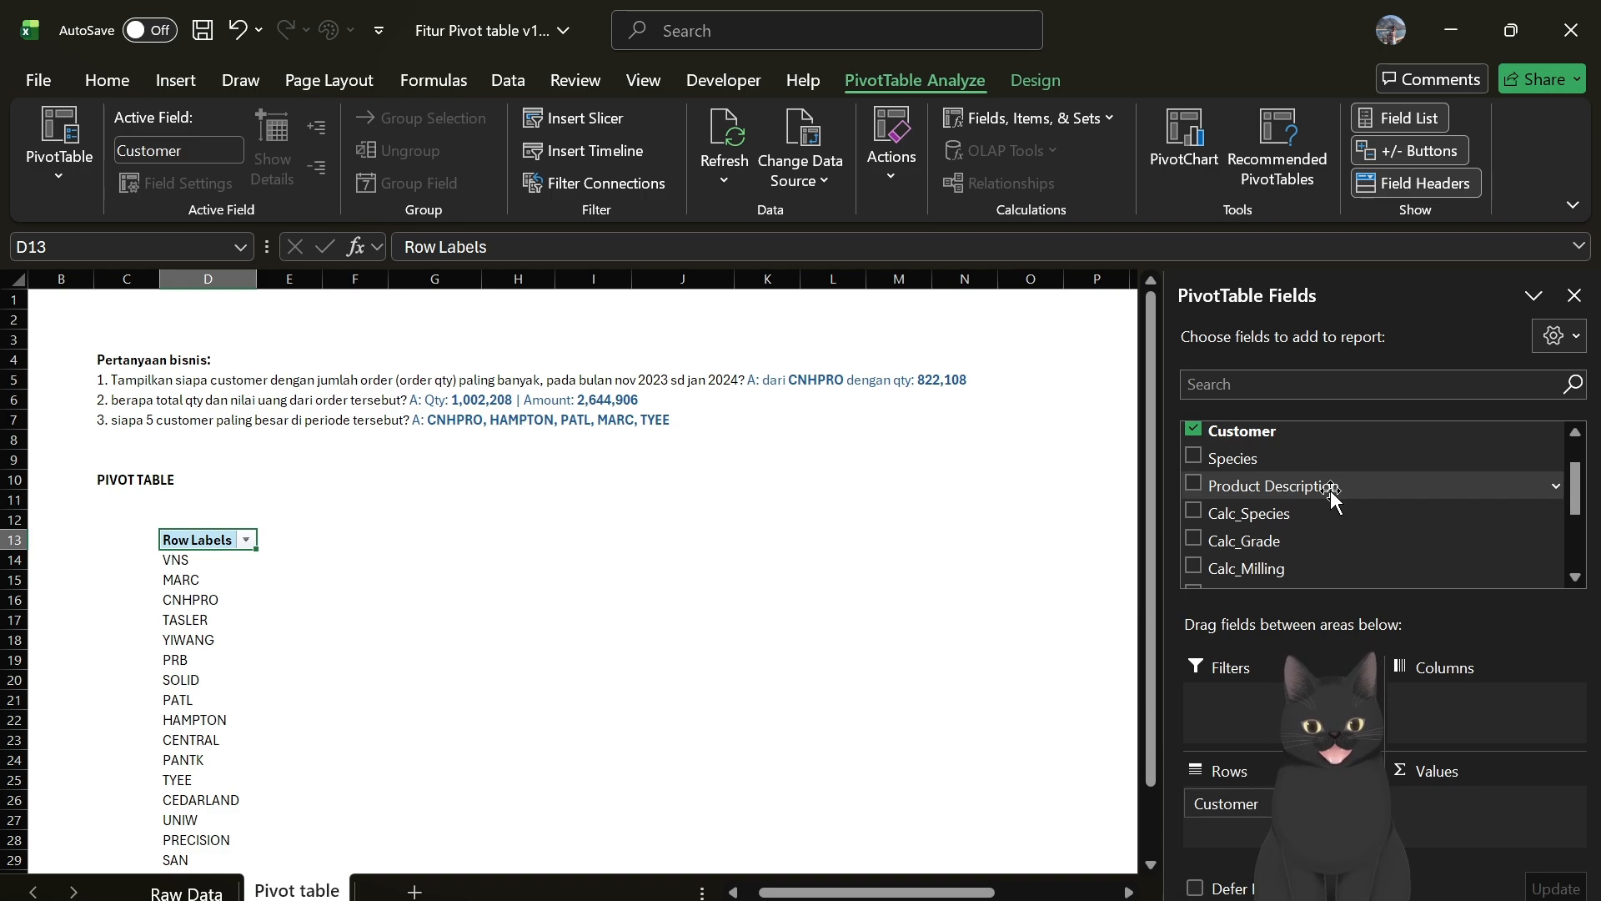
scroll(1330, 489, down, 3)
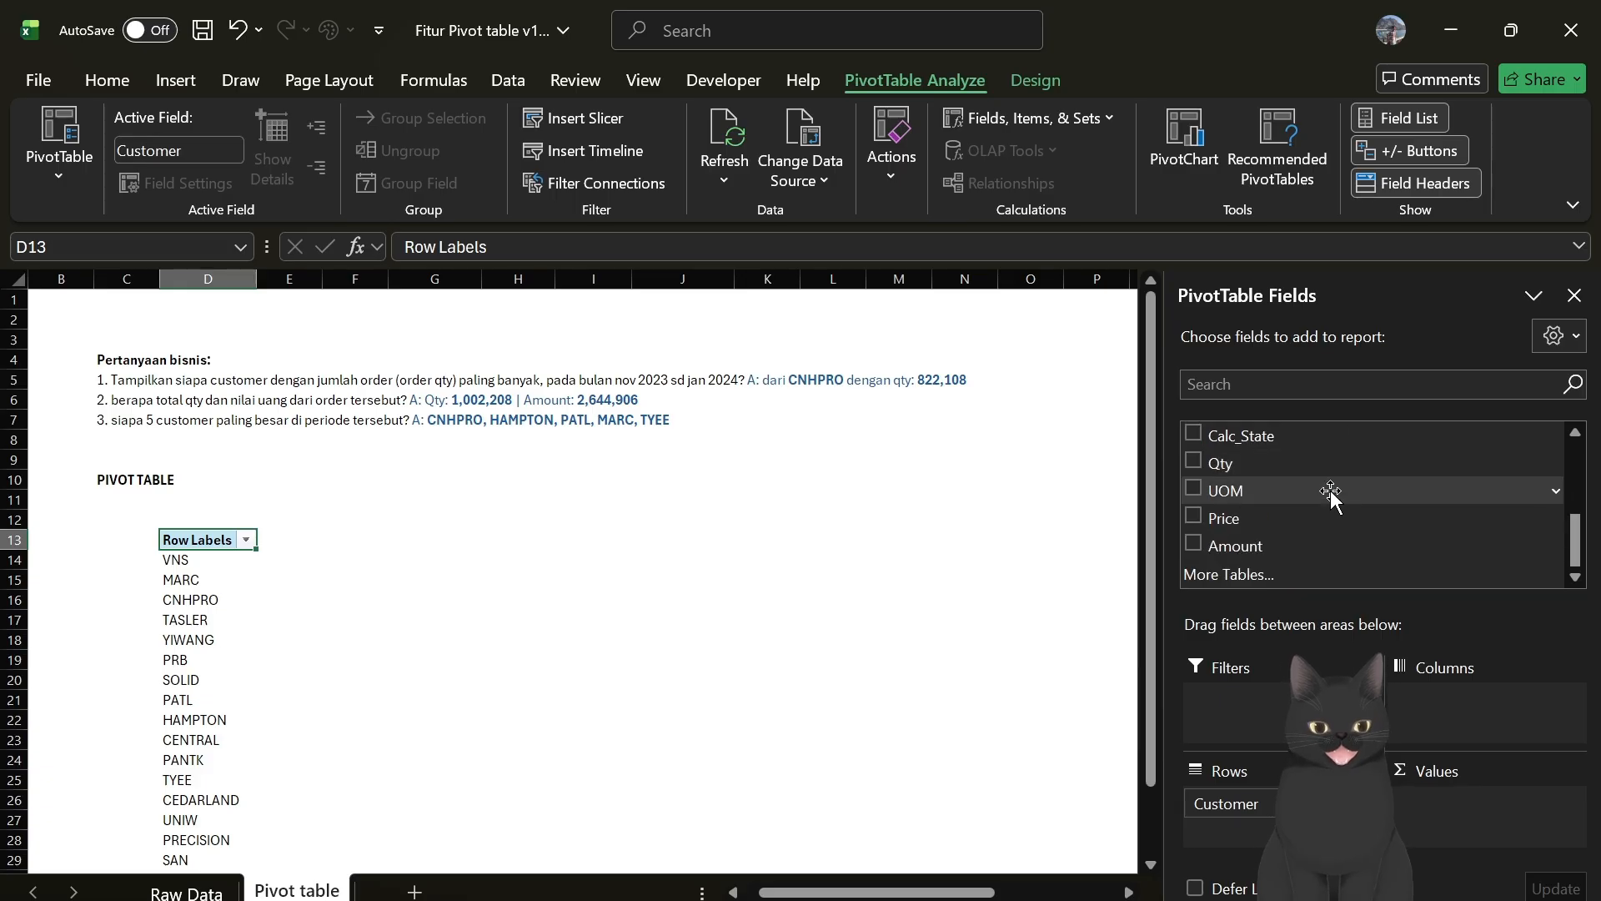
drag(1254, 475, 1468, 804)
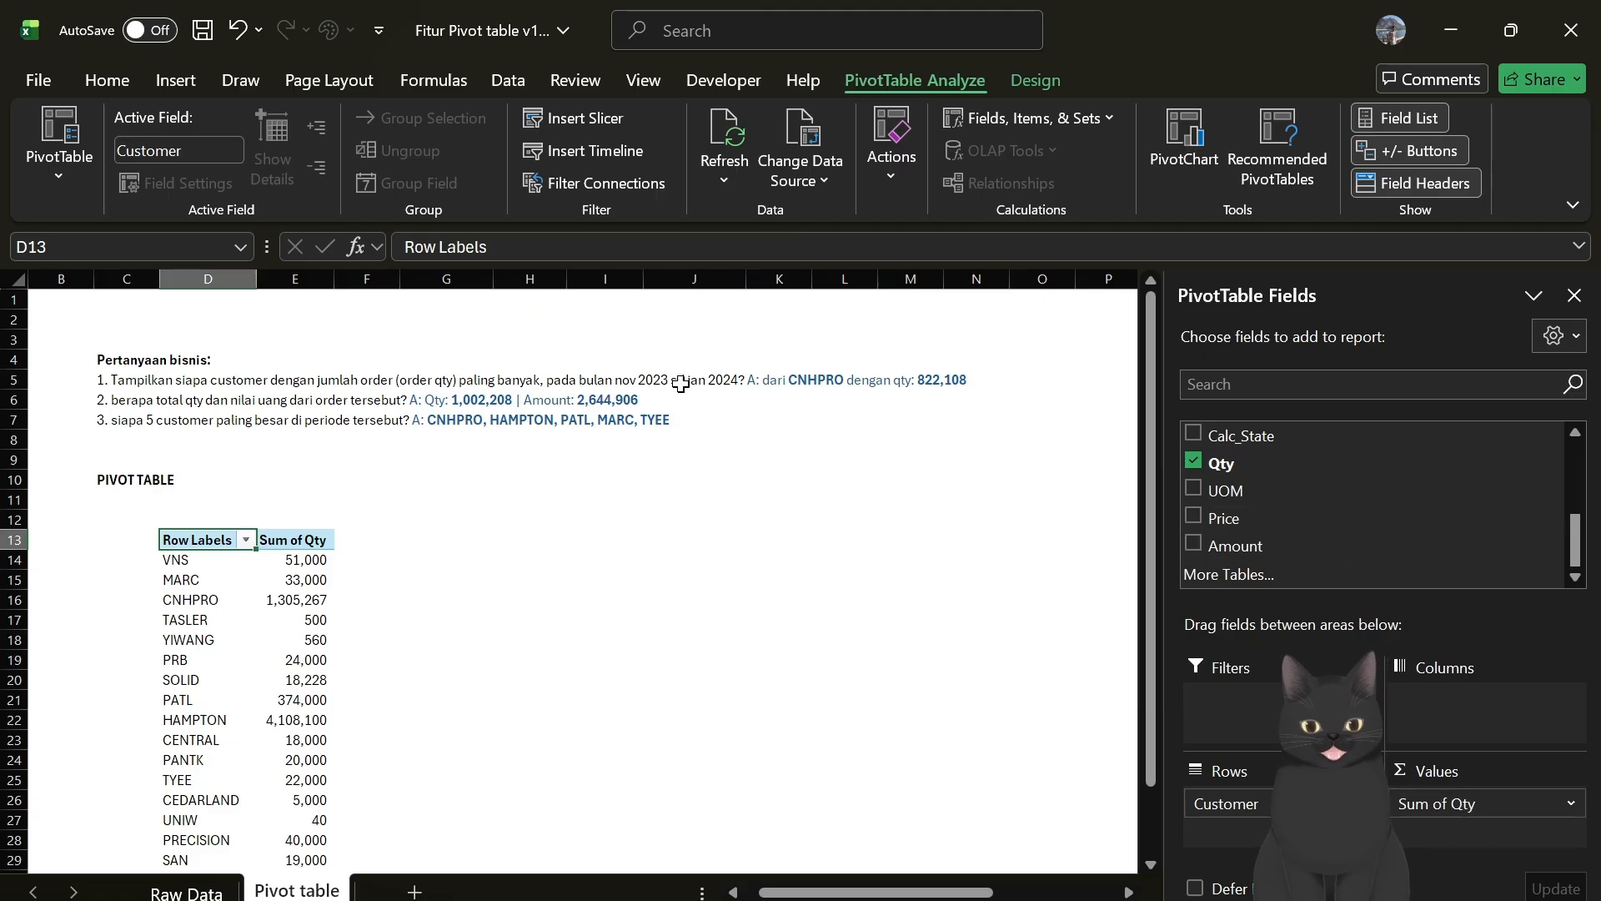
drag(1243, 547, 1424, 815)
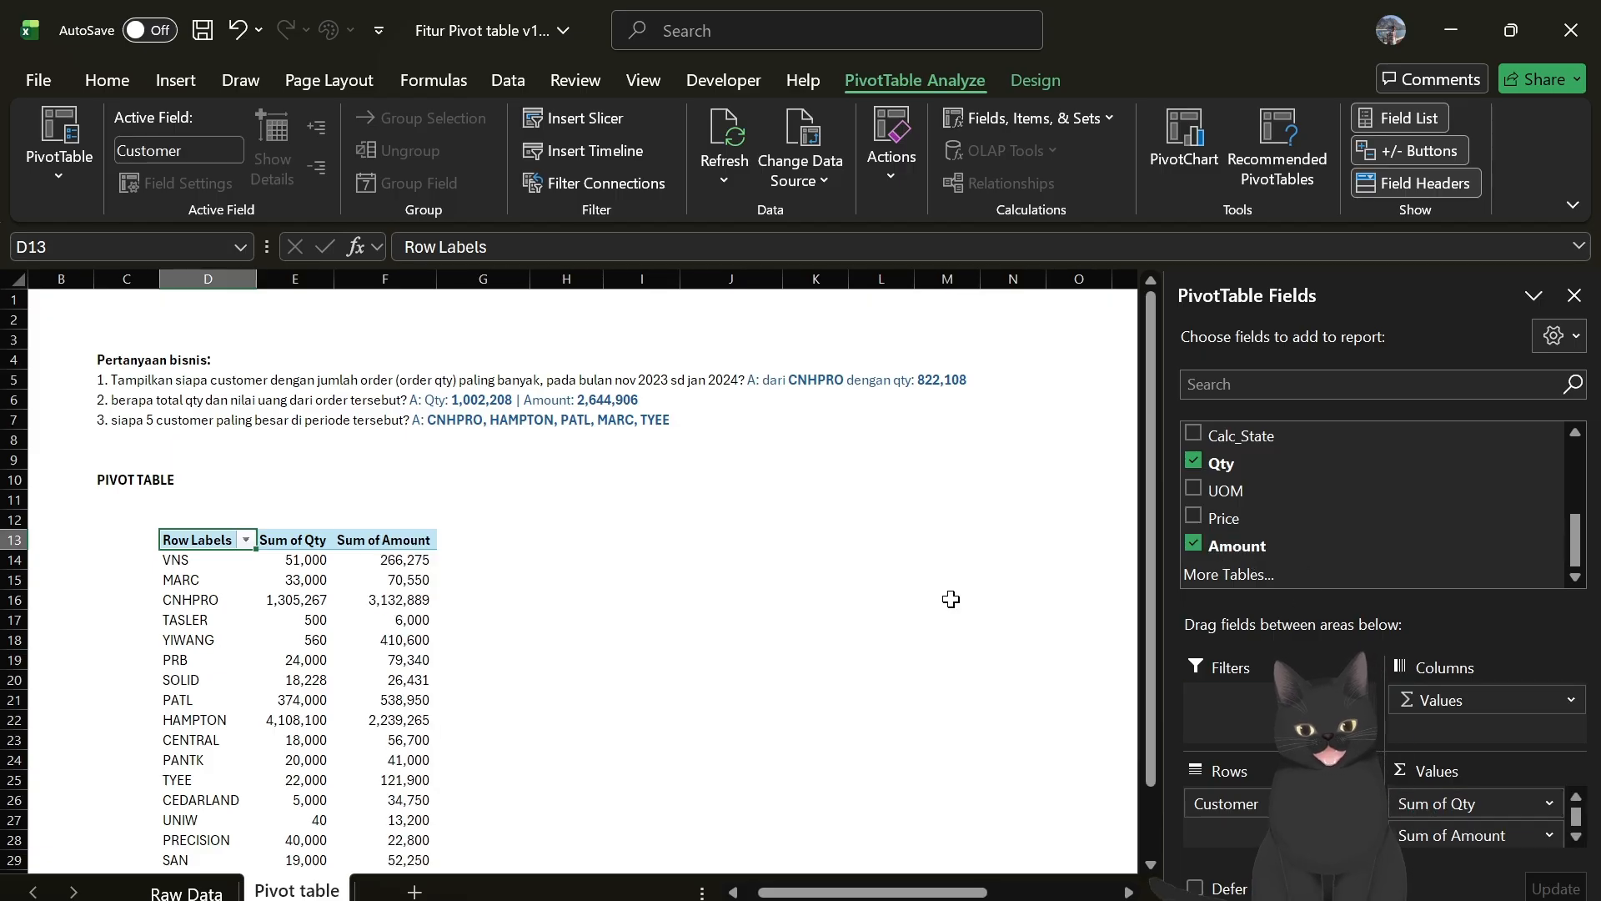
click(414, 621)
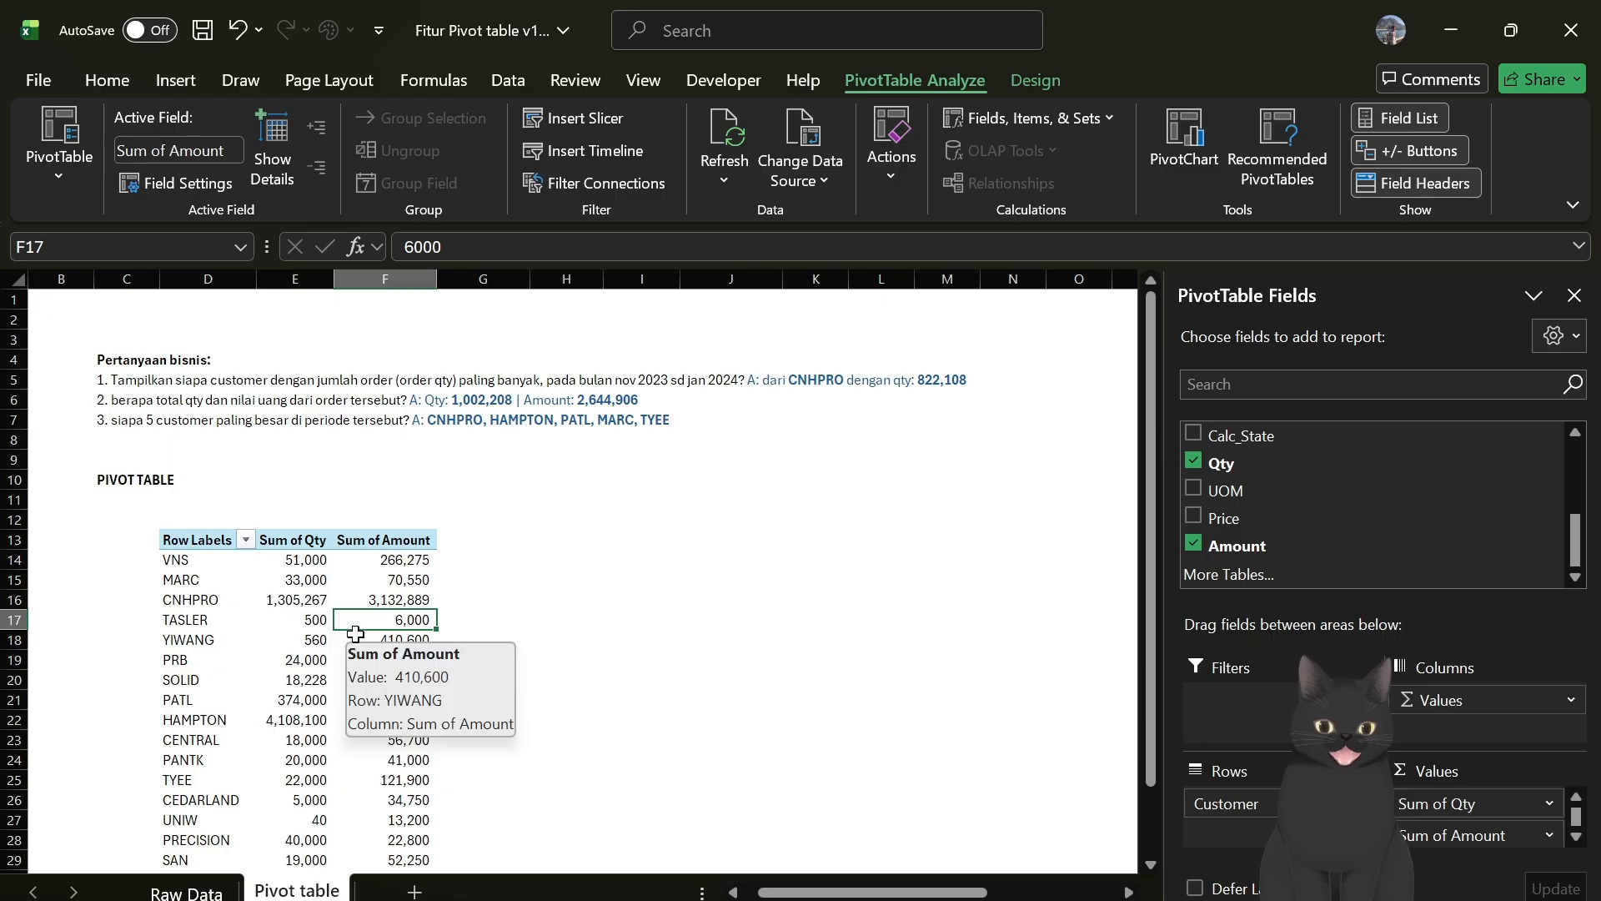
Add an Order Date timeline to the new PivotTable and place it just beside the table.
click(185, 892)
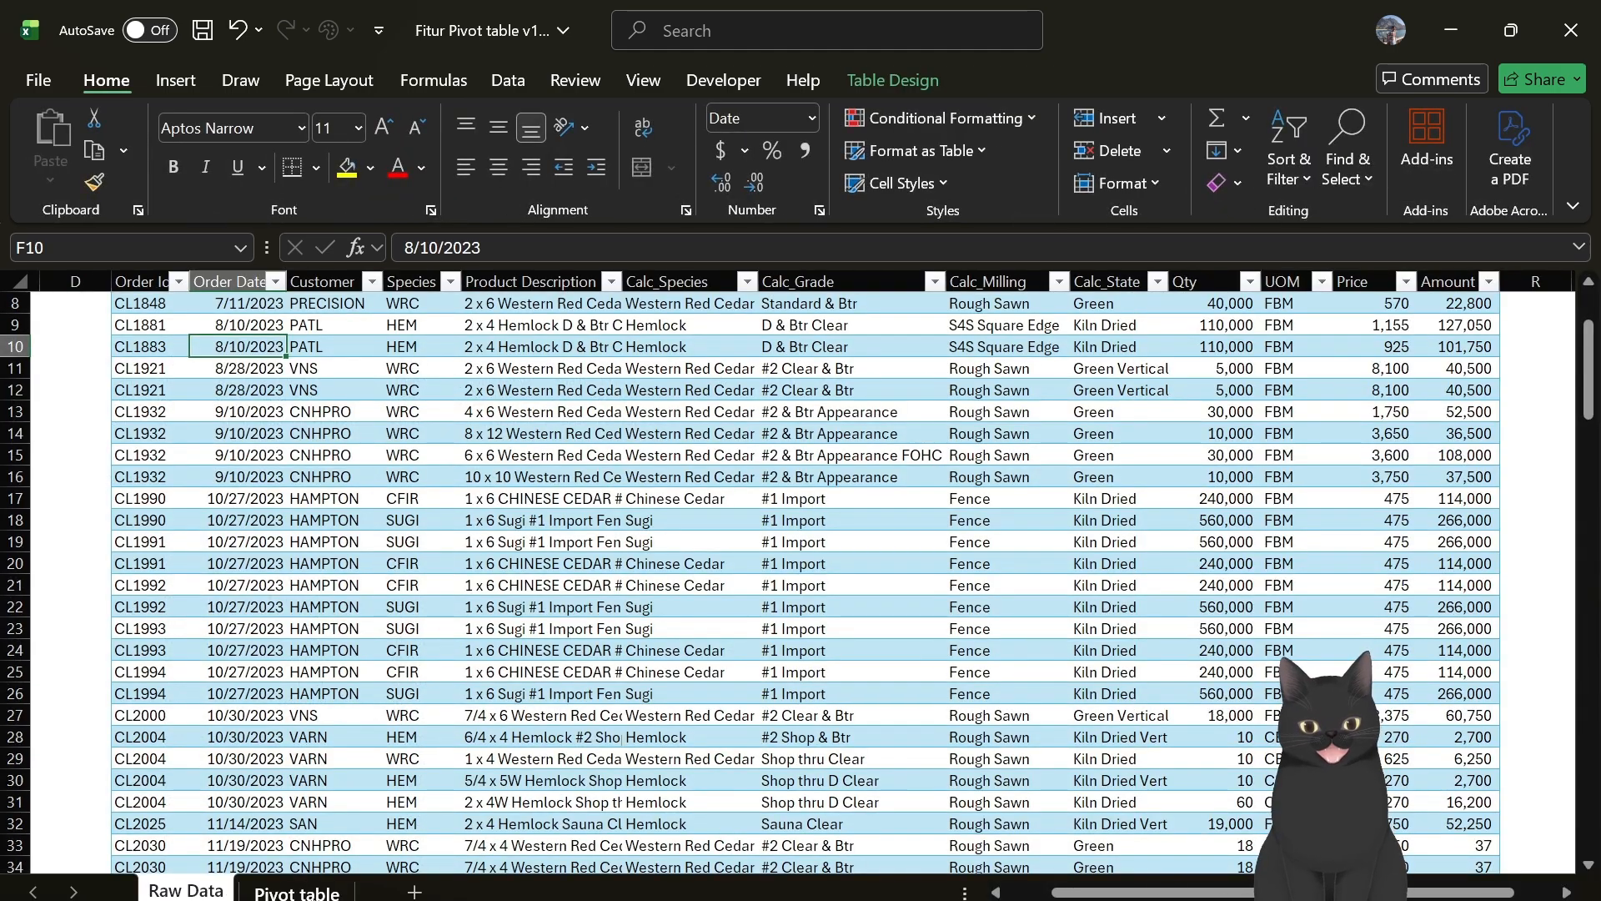
click(296, 891)
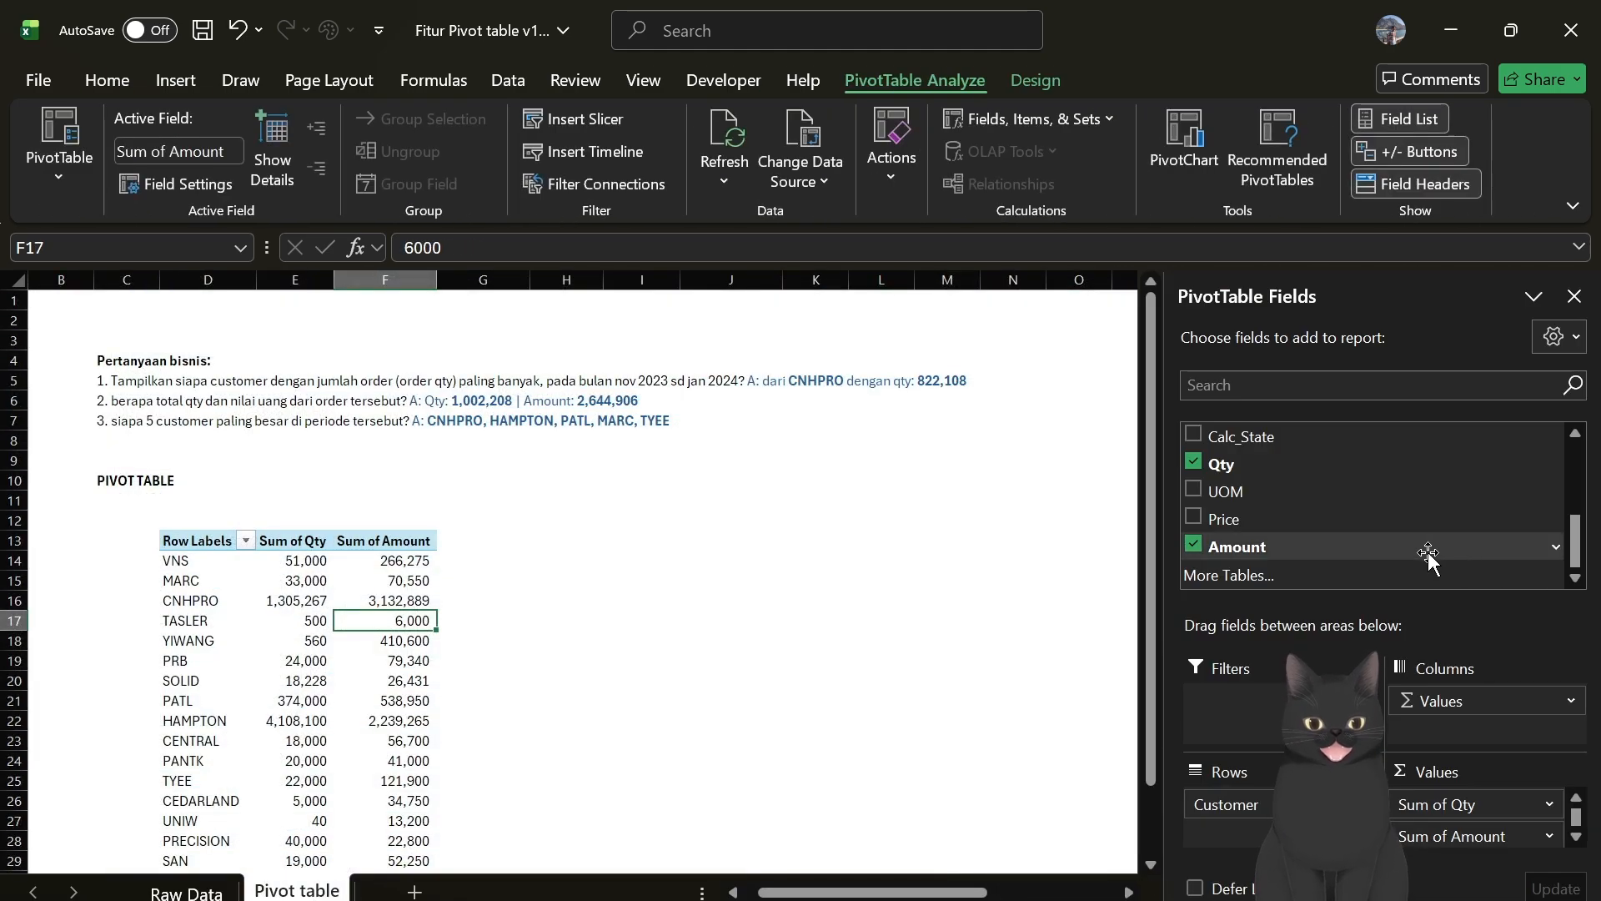
scroll(1428, 554, up, 5)
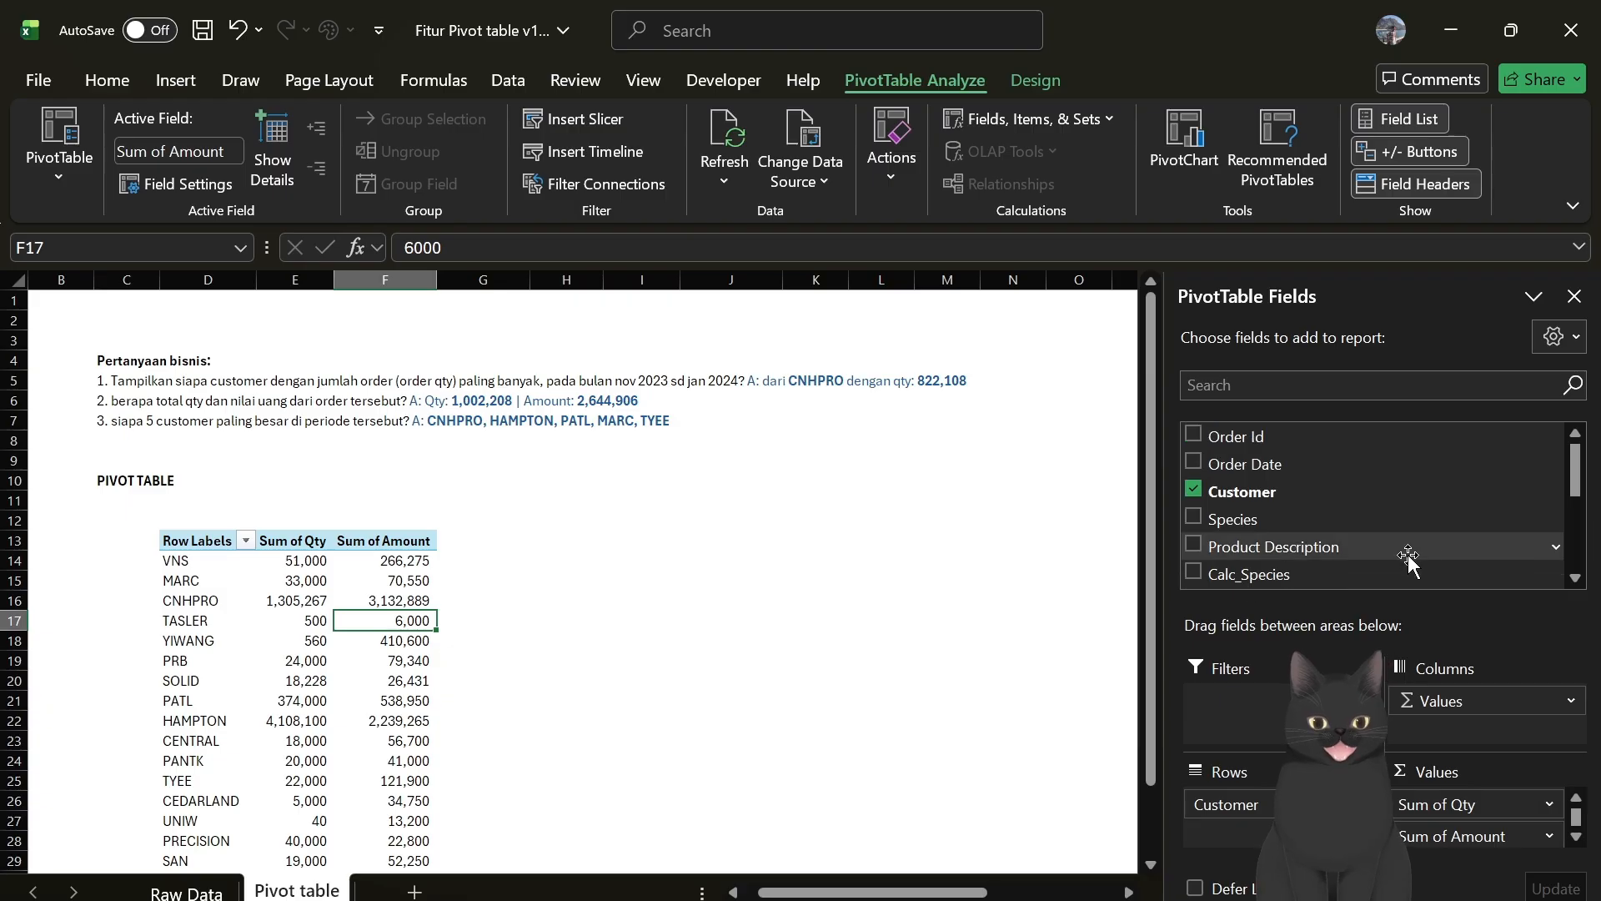
right_click(1239, 468)
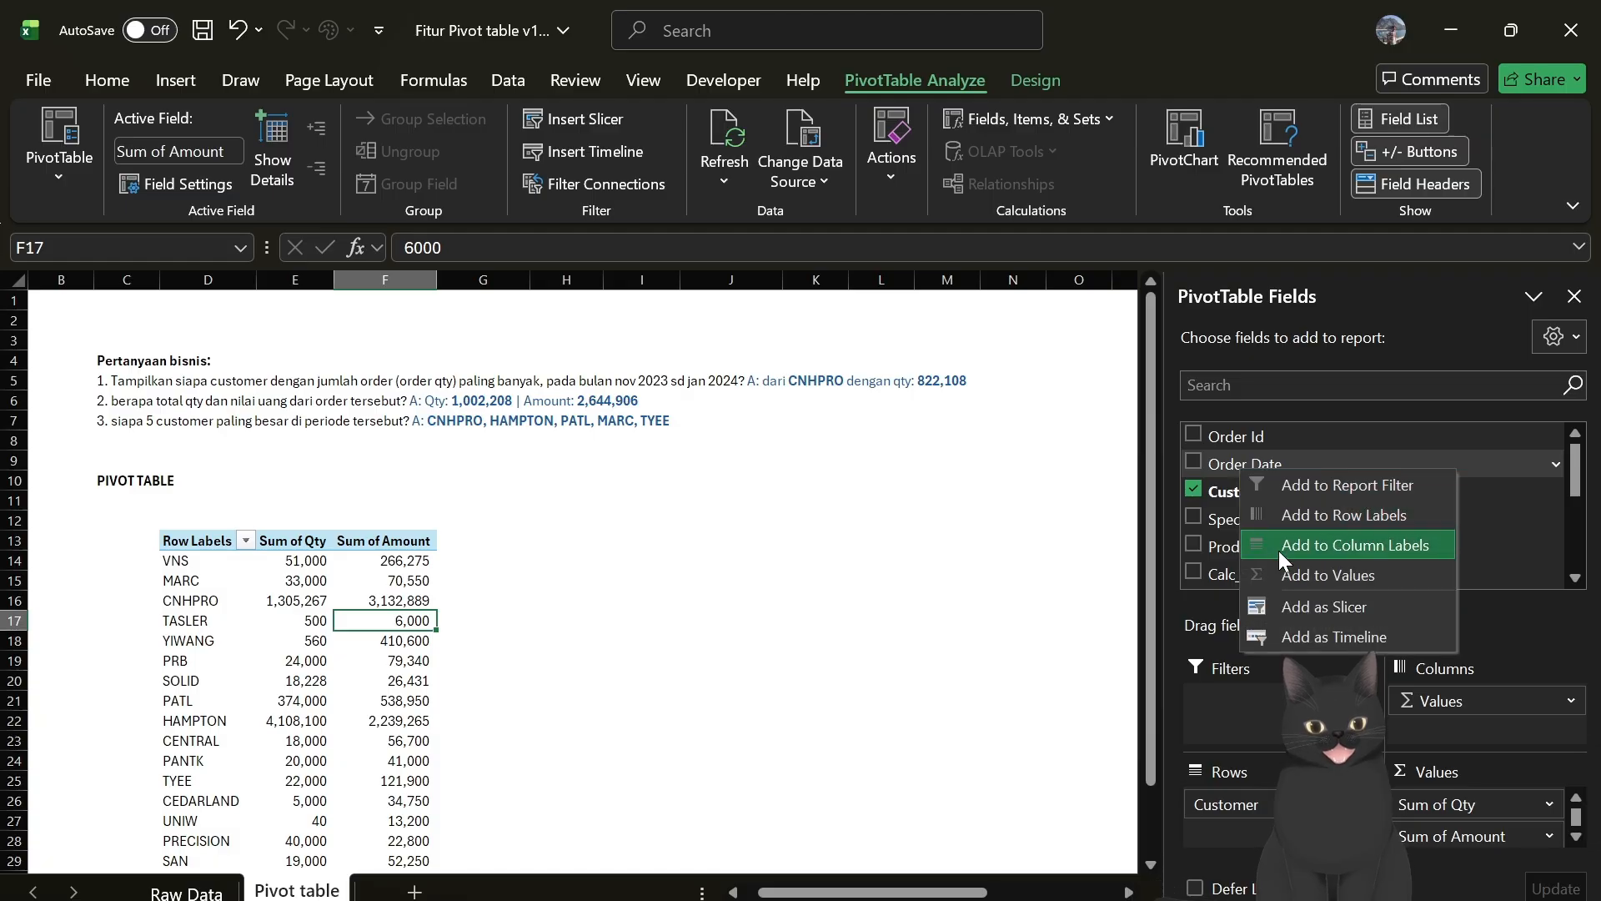
click(1306, 633)
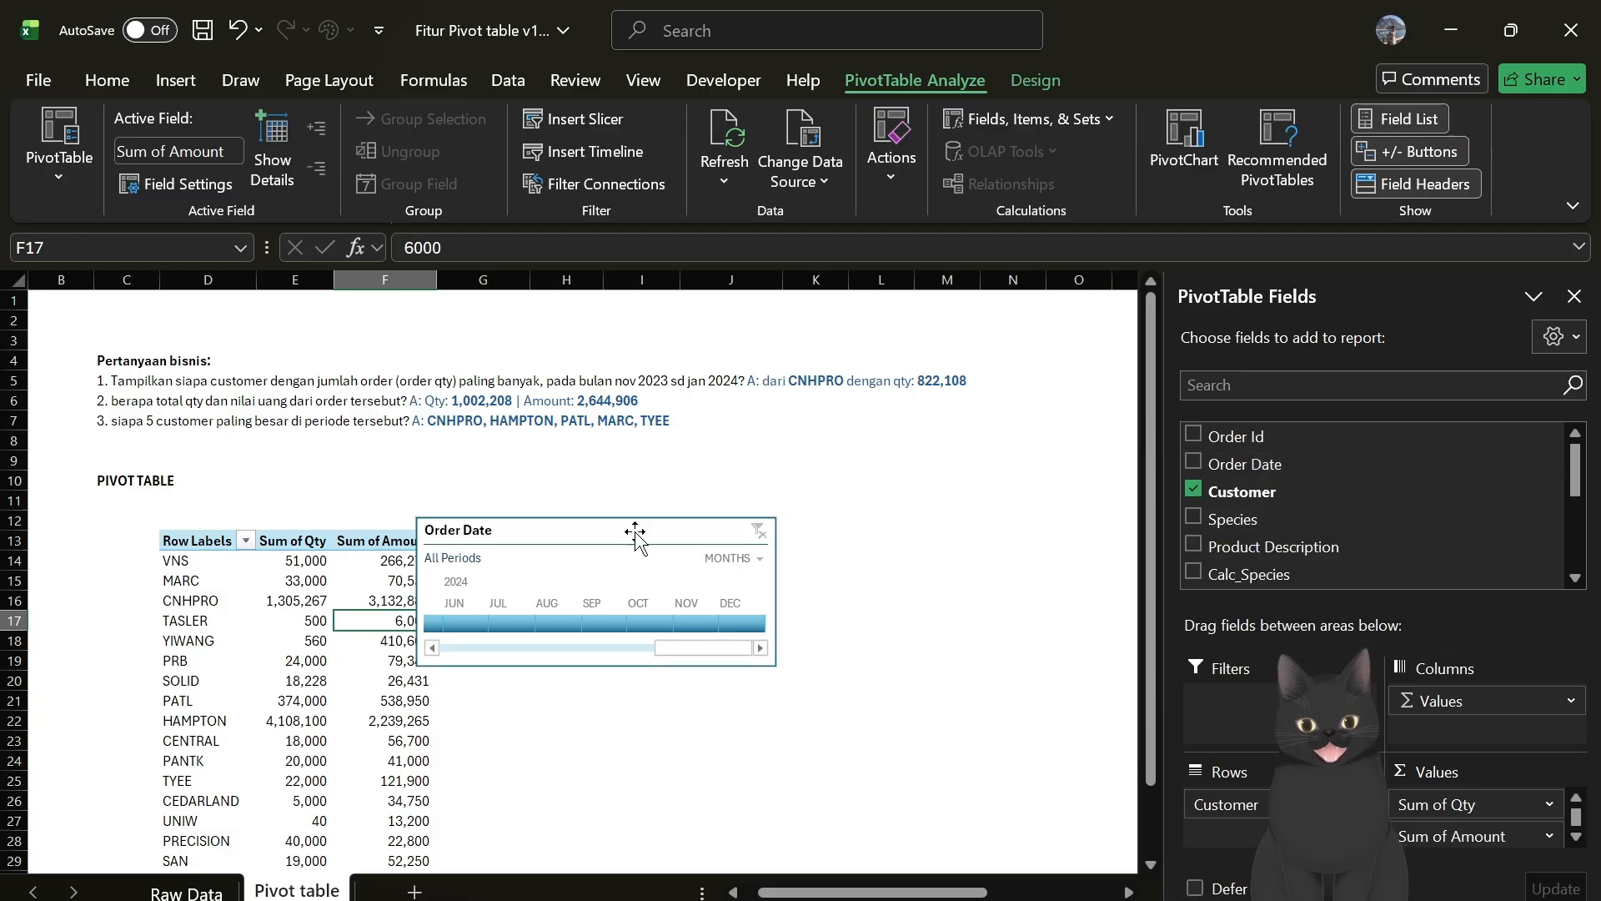
drag(568, 529, 616, 525)
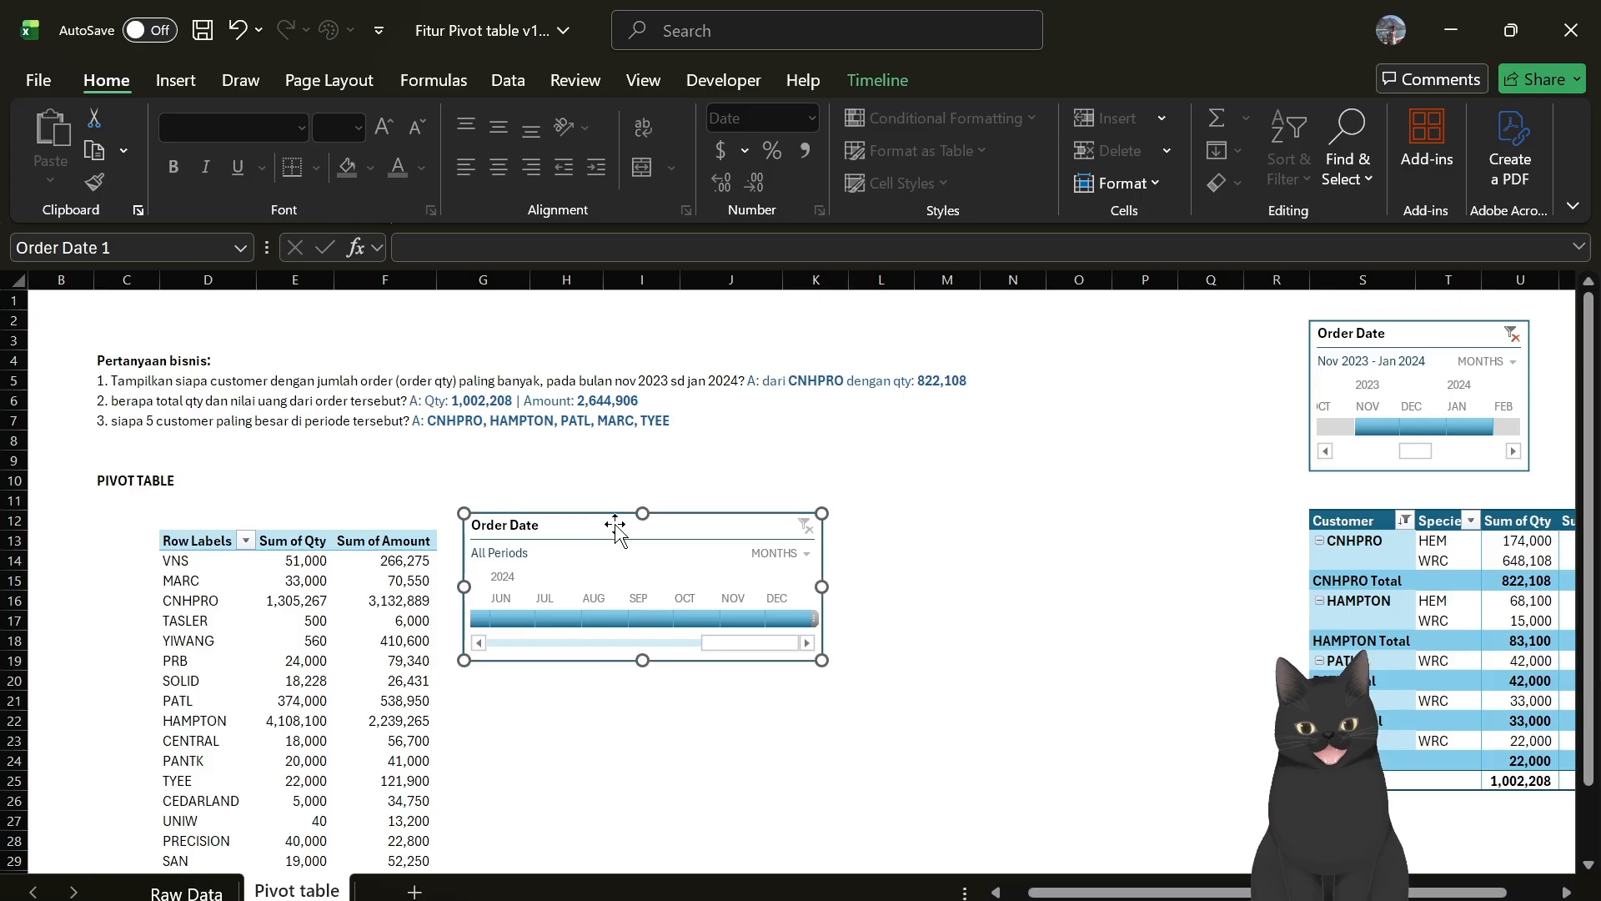
Filter the new PivotTable with its Order Date timeline to Nov 2023 - Jan 2024.
drag(732, 641, 612, 647)
click(550, 622)
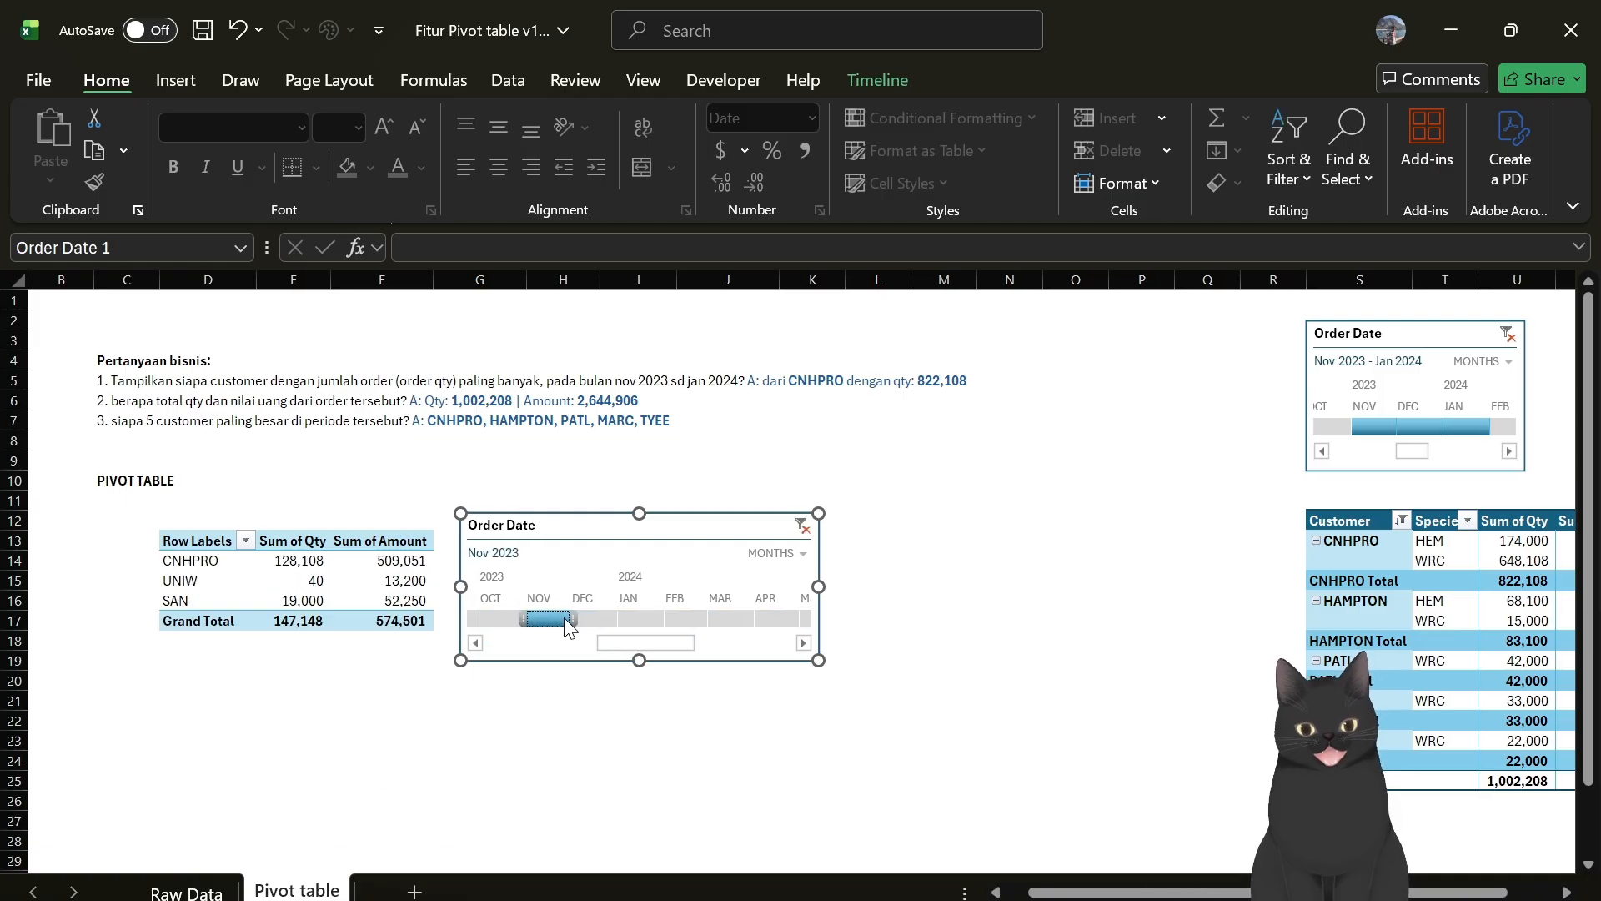
drag(574, 624, 645, 622)
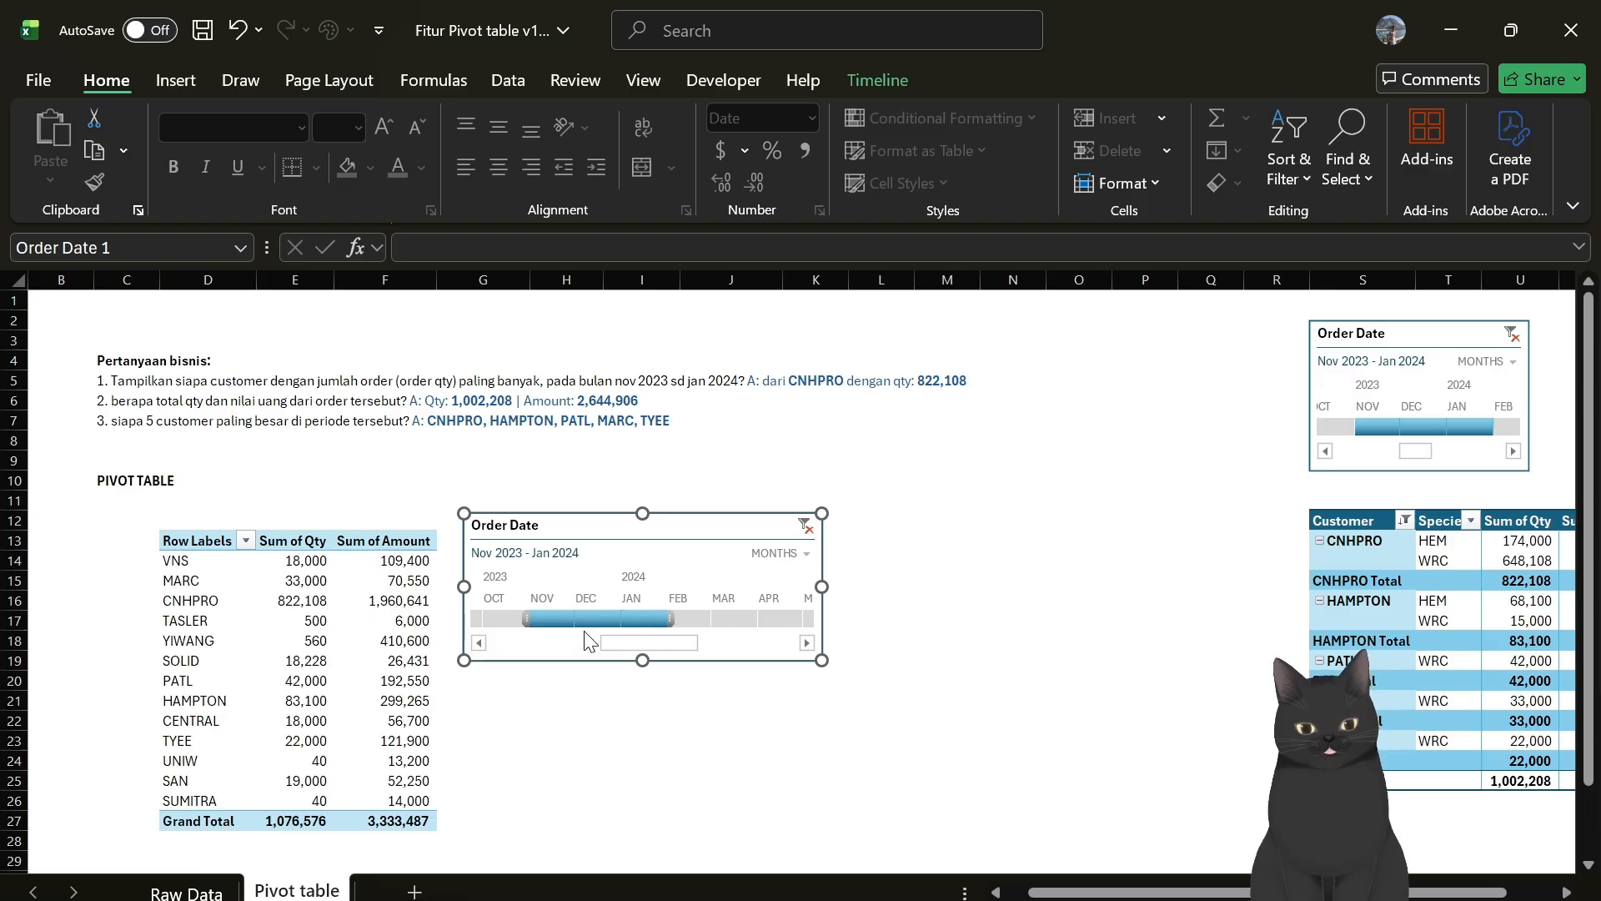
Narrow the new Order Date timeline and move it slightly farther from the PivotTable.
scroll(630, 651, up, 1)
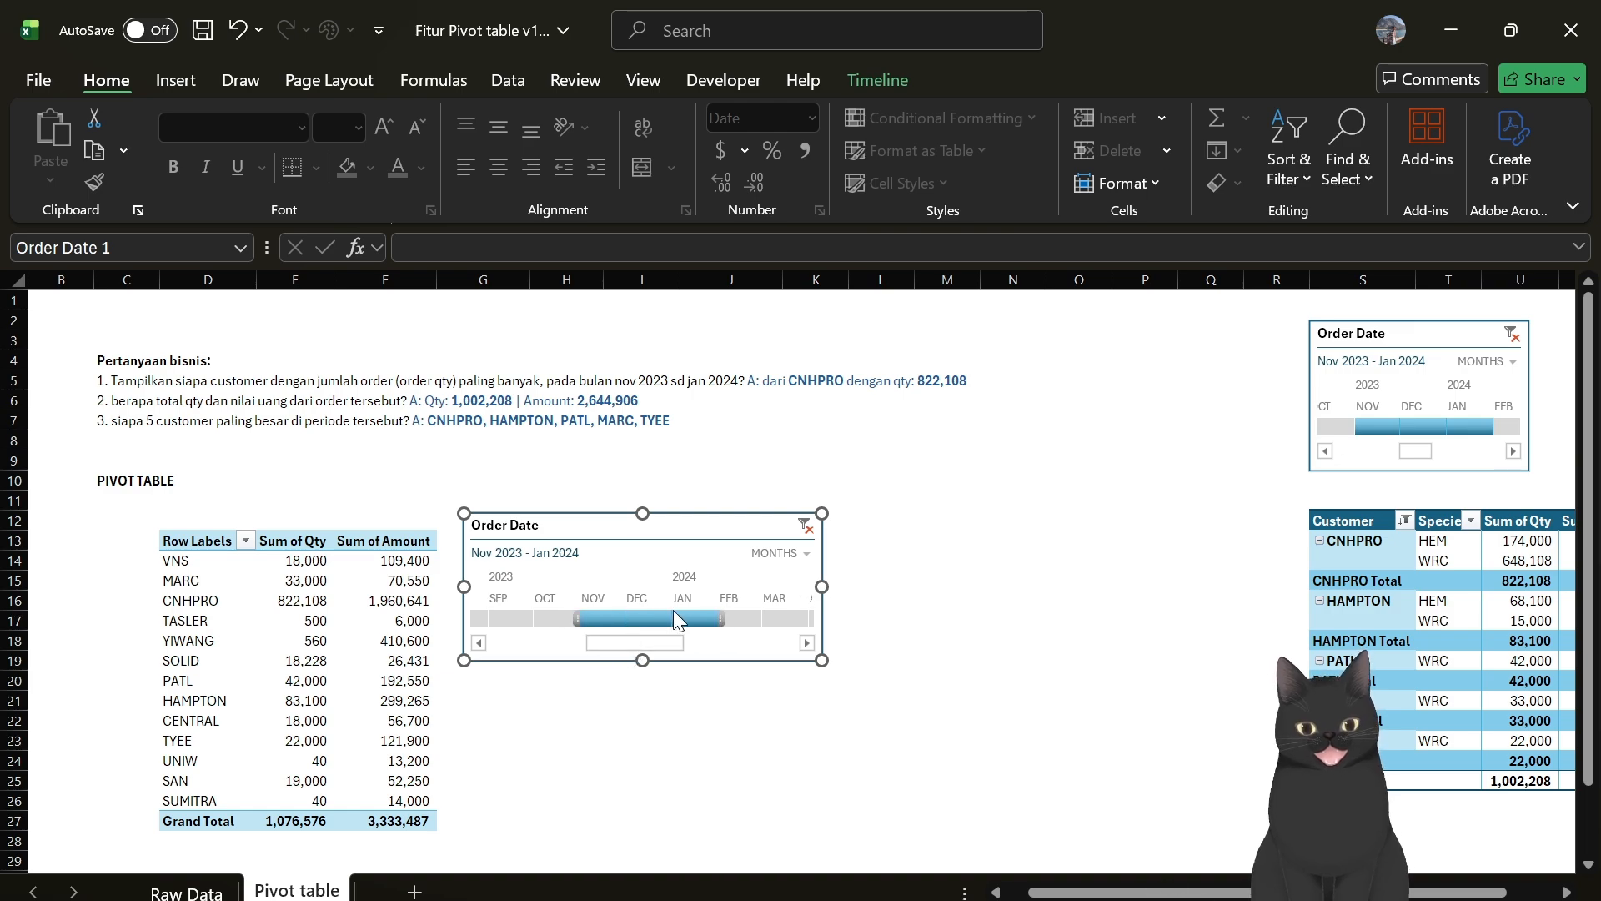
drag(822, 586, 758, 587)
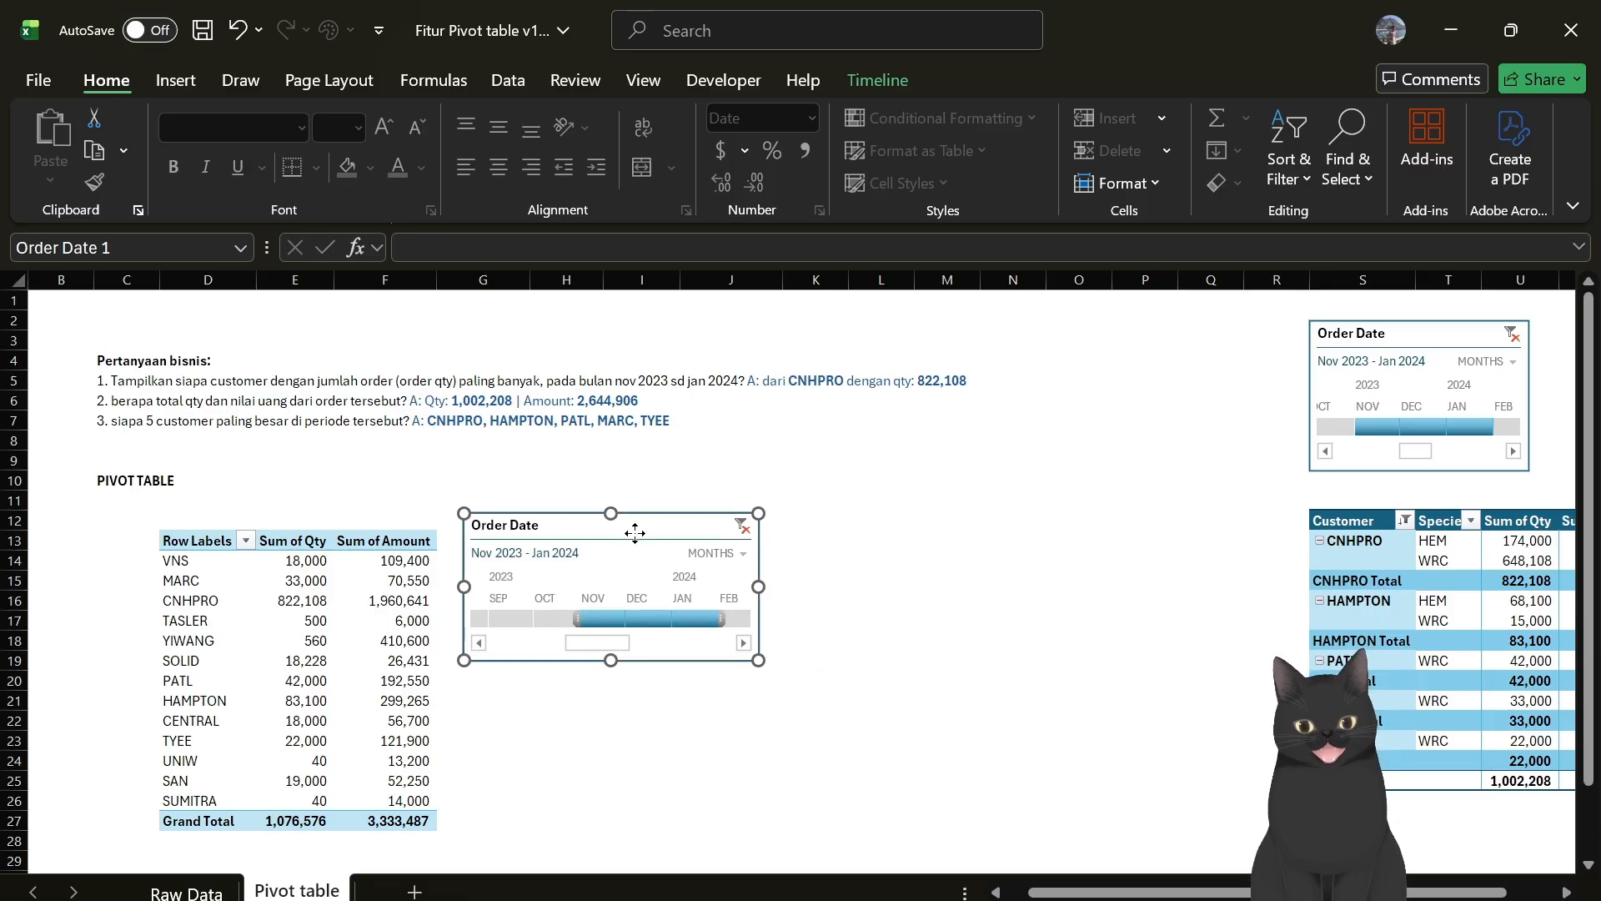
drag(634, 533, 681, 549)
scroll(405, 580, left, 1)
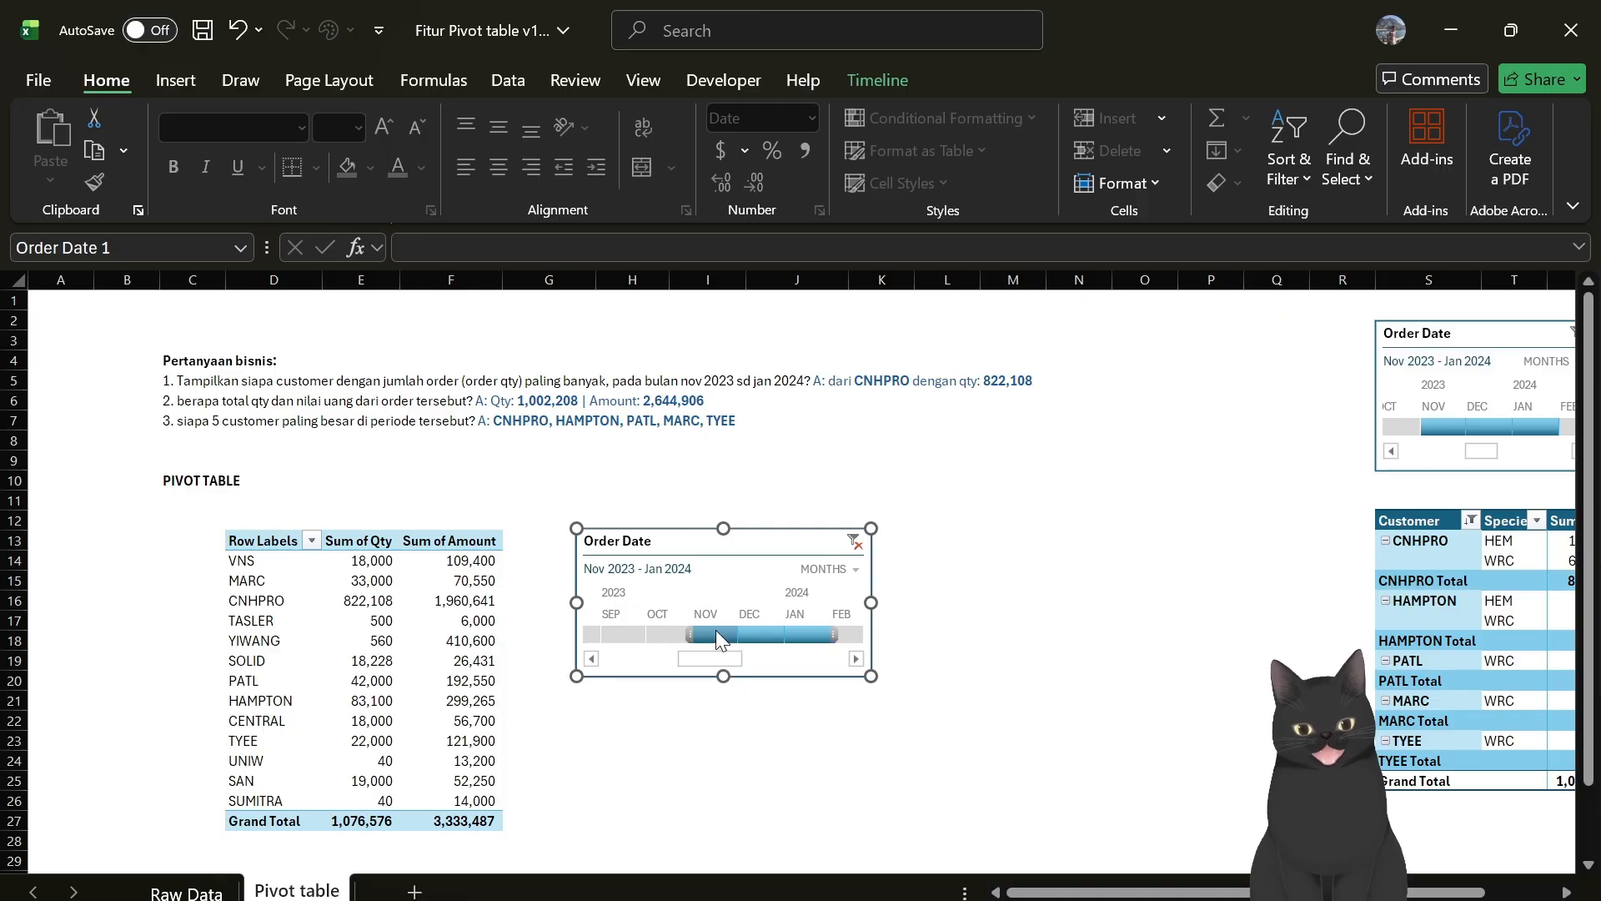
drag(702, 542, 697, 538)
Sort the PivotTable's customers by Sum of Qty from largest to smallest.
click(440, 627)
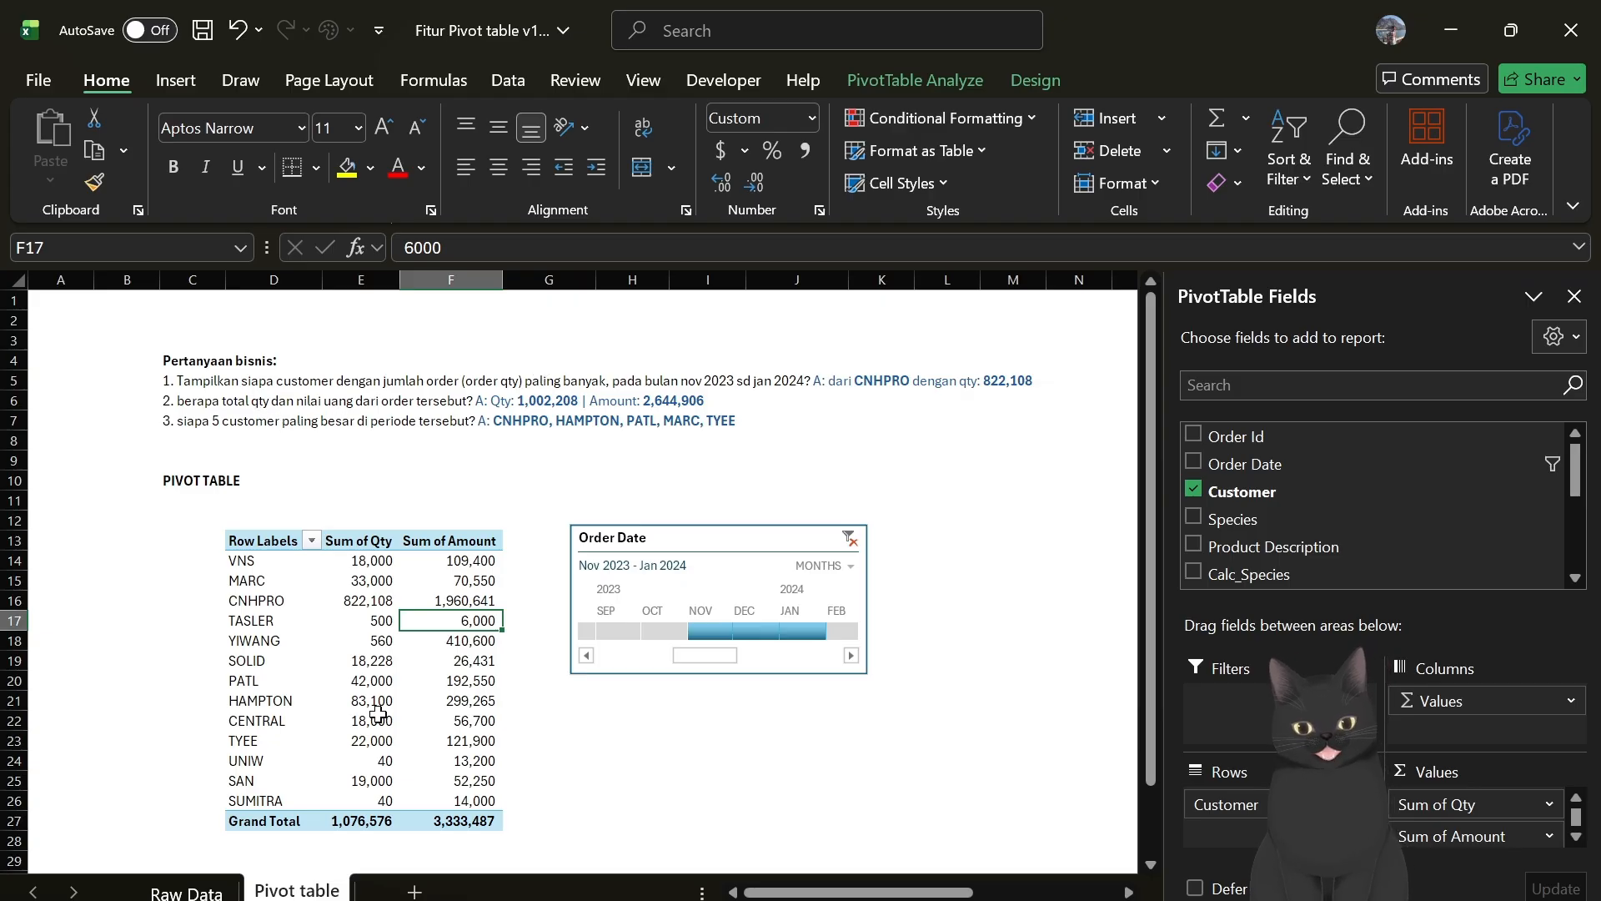
click(374, 558)
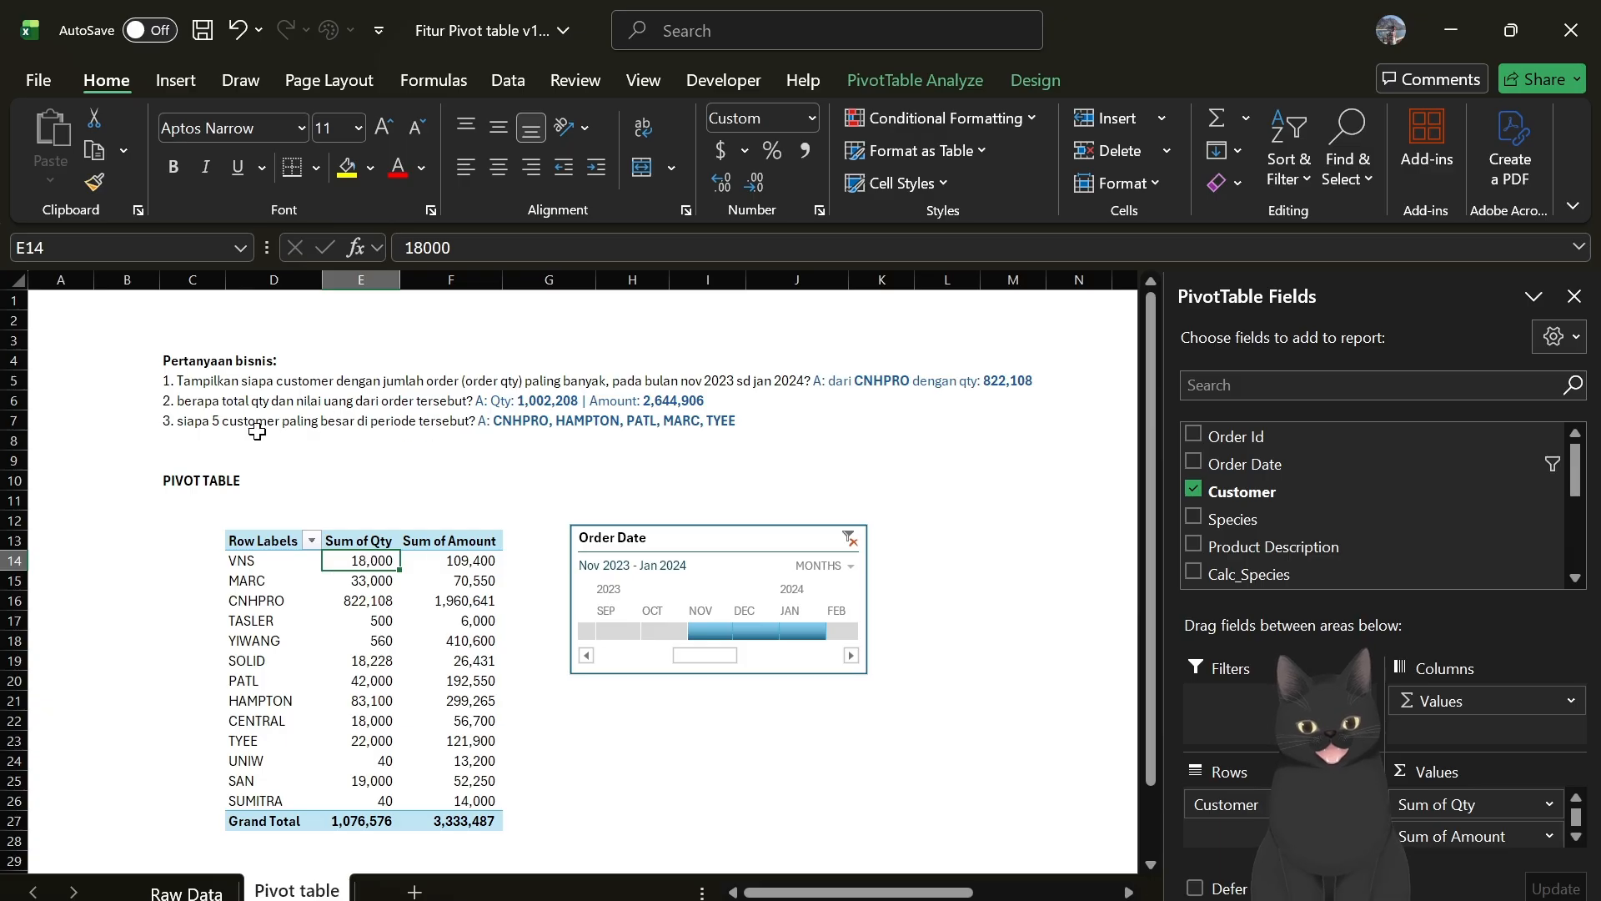
right_click(367, 563)
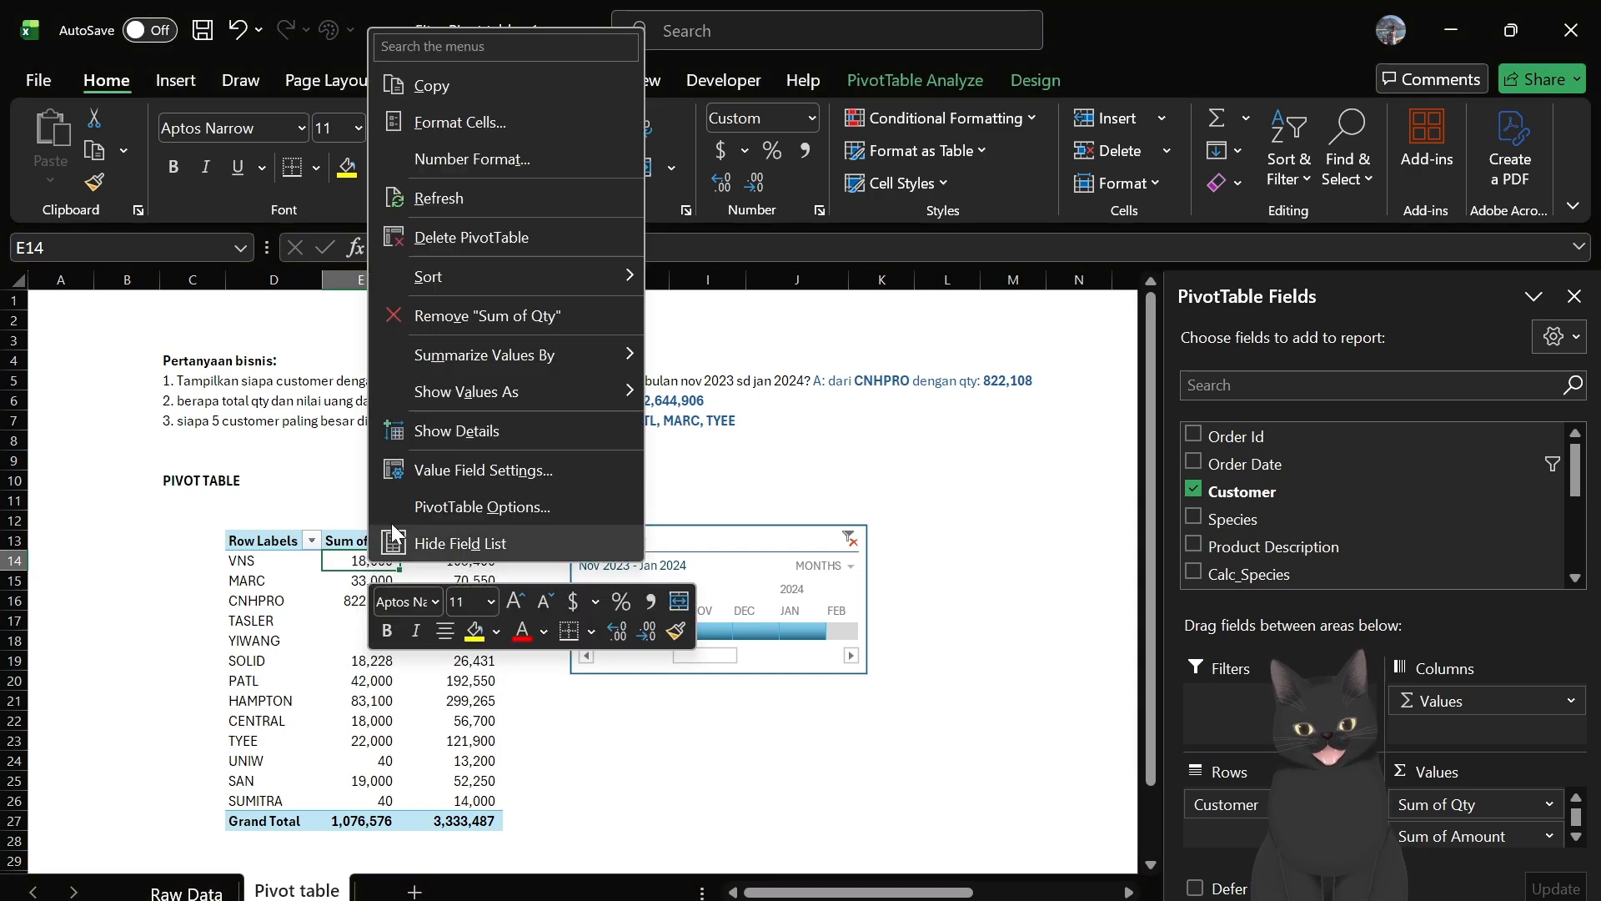
mouse_move(491, 286)
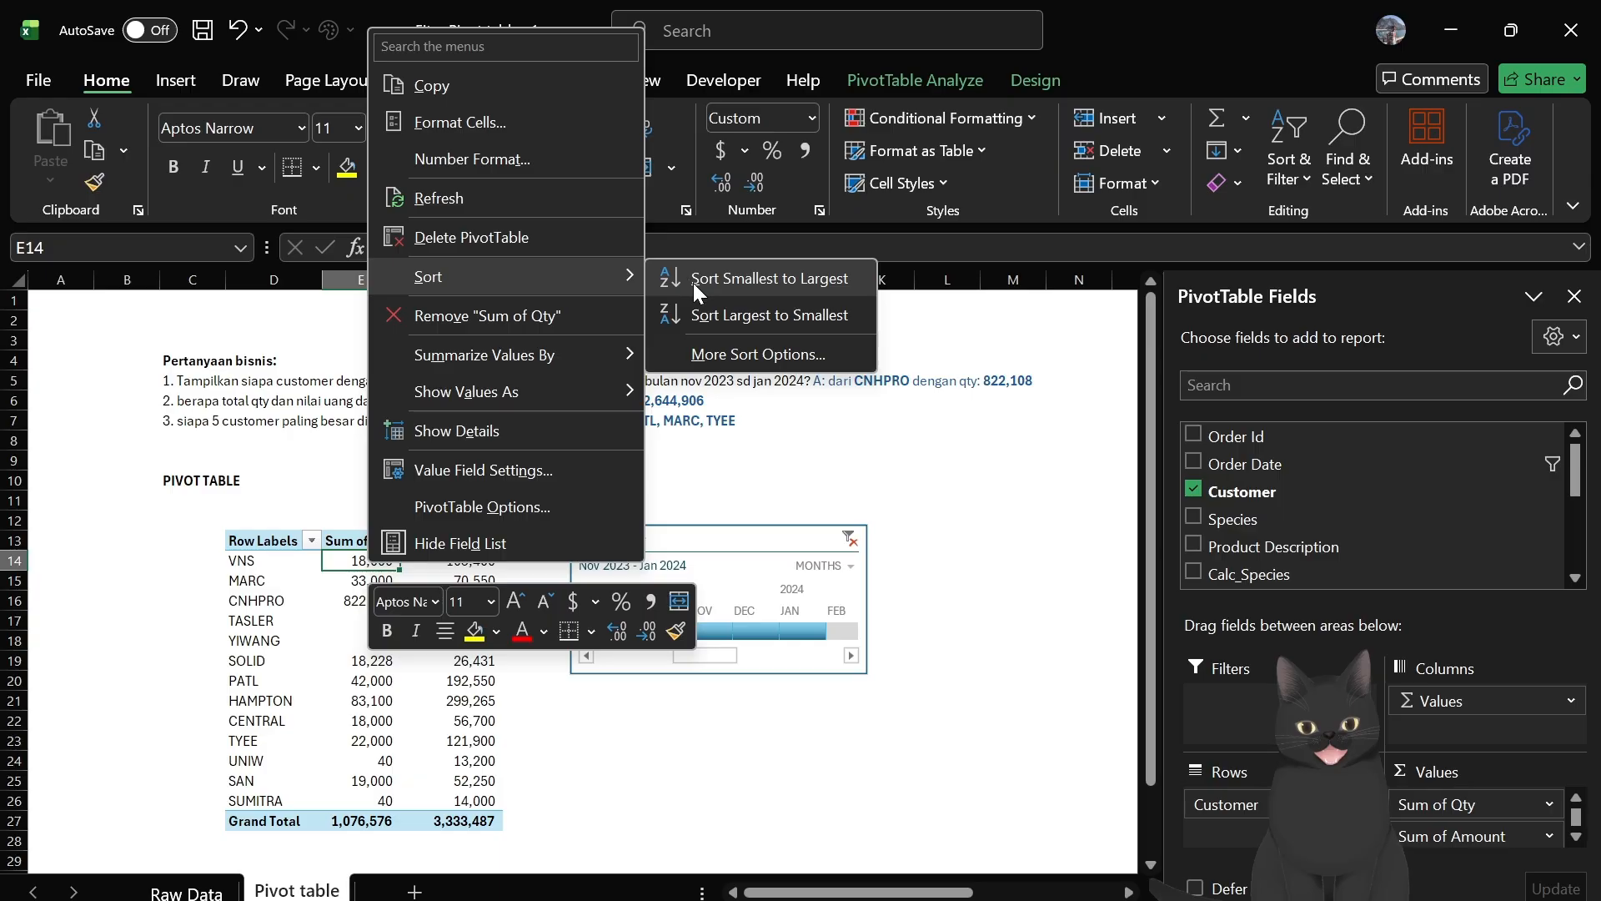
click(714, 325)
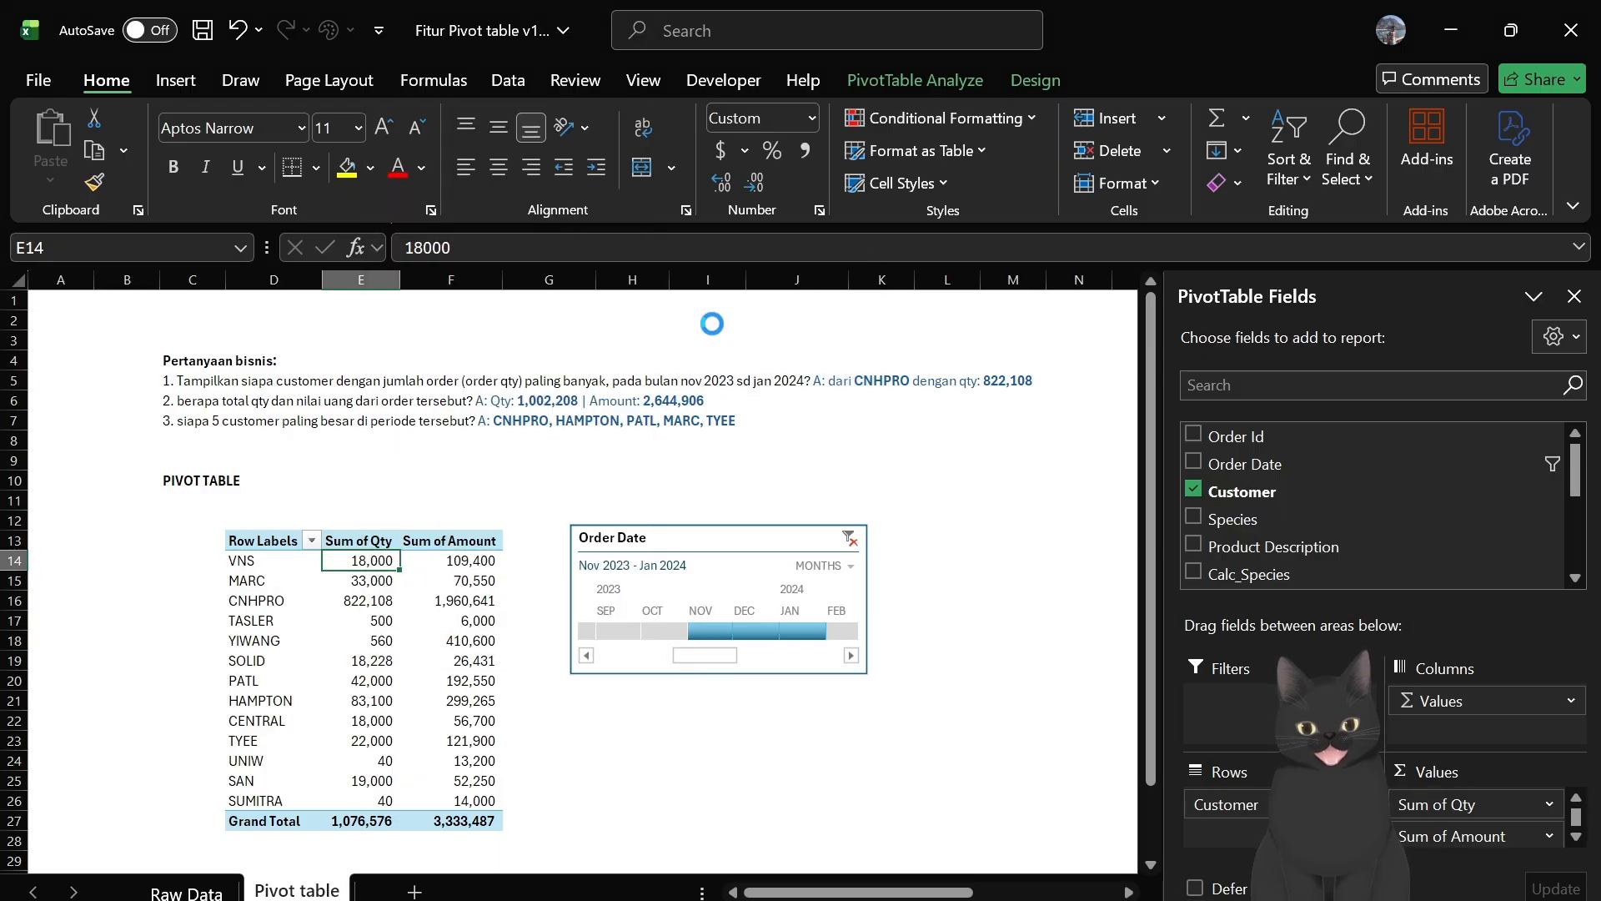
Apply a Top 10 value filter to Customer that shows the top 5 items by Sum of Qty.
click(346, 684)
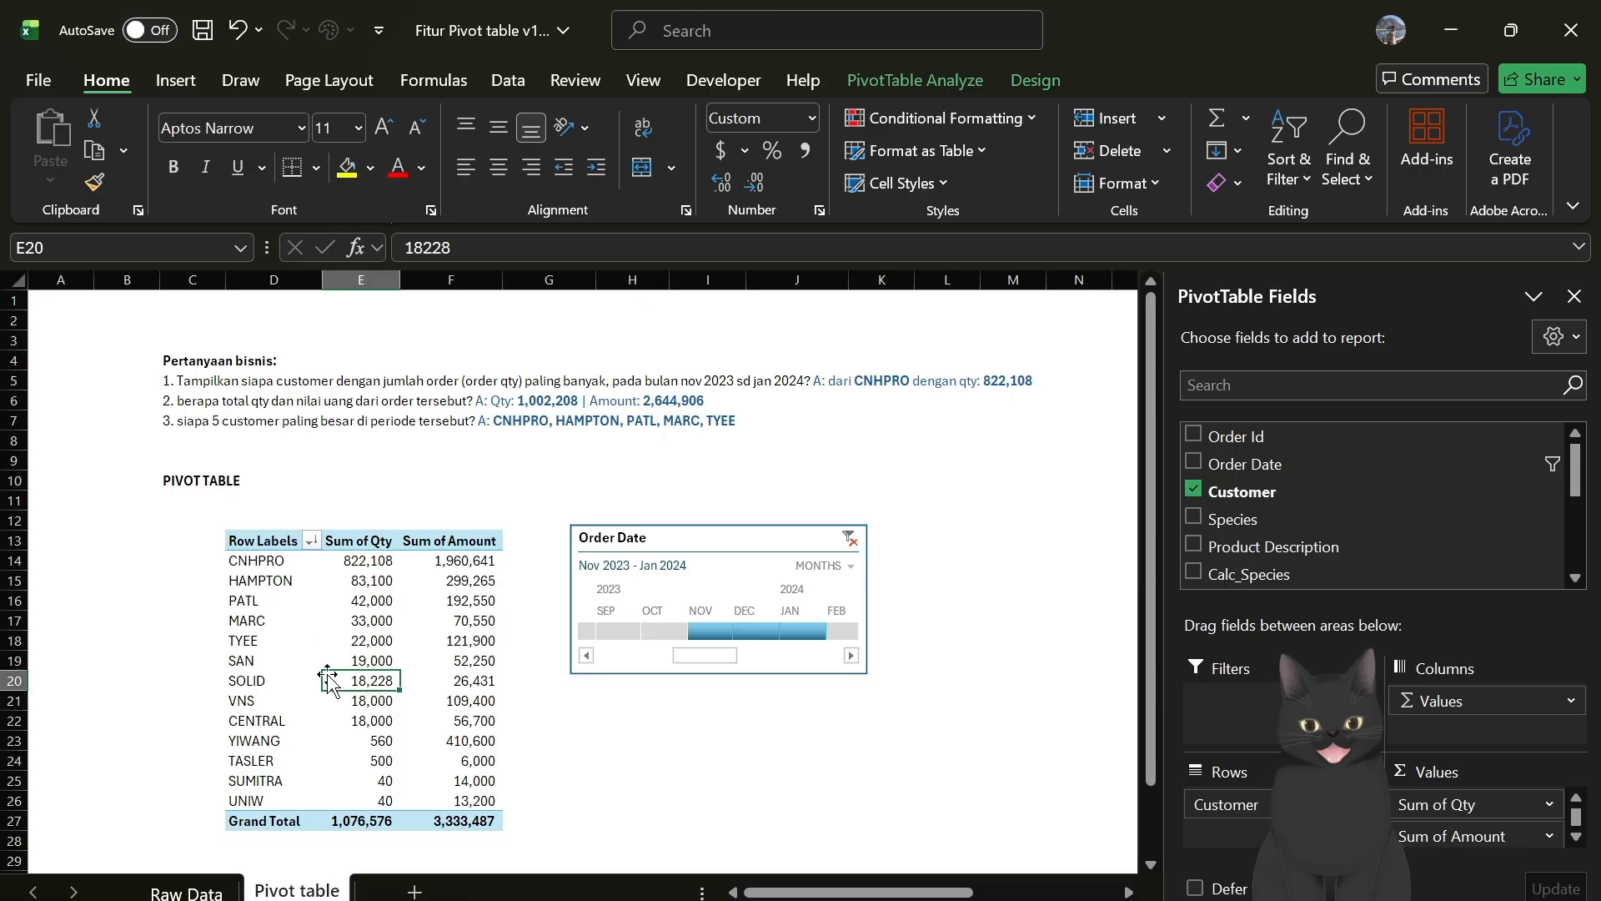
click(312, 544)
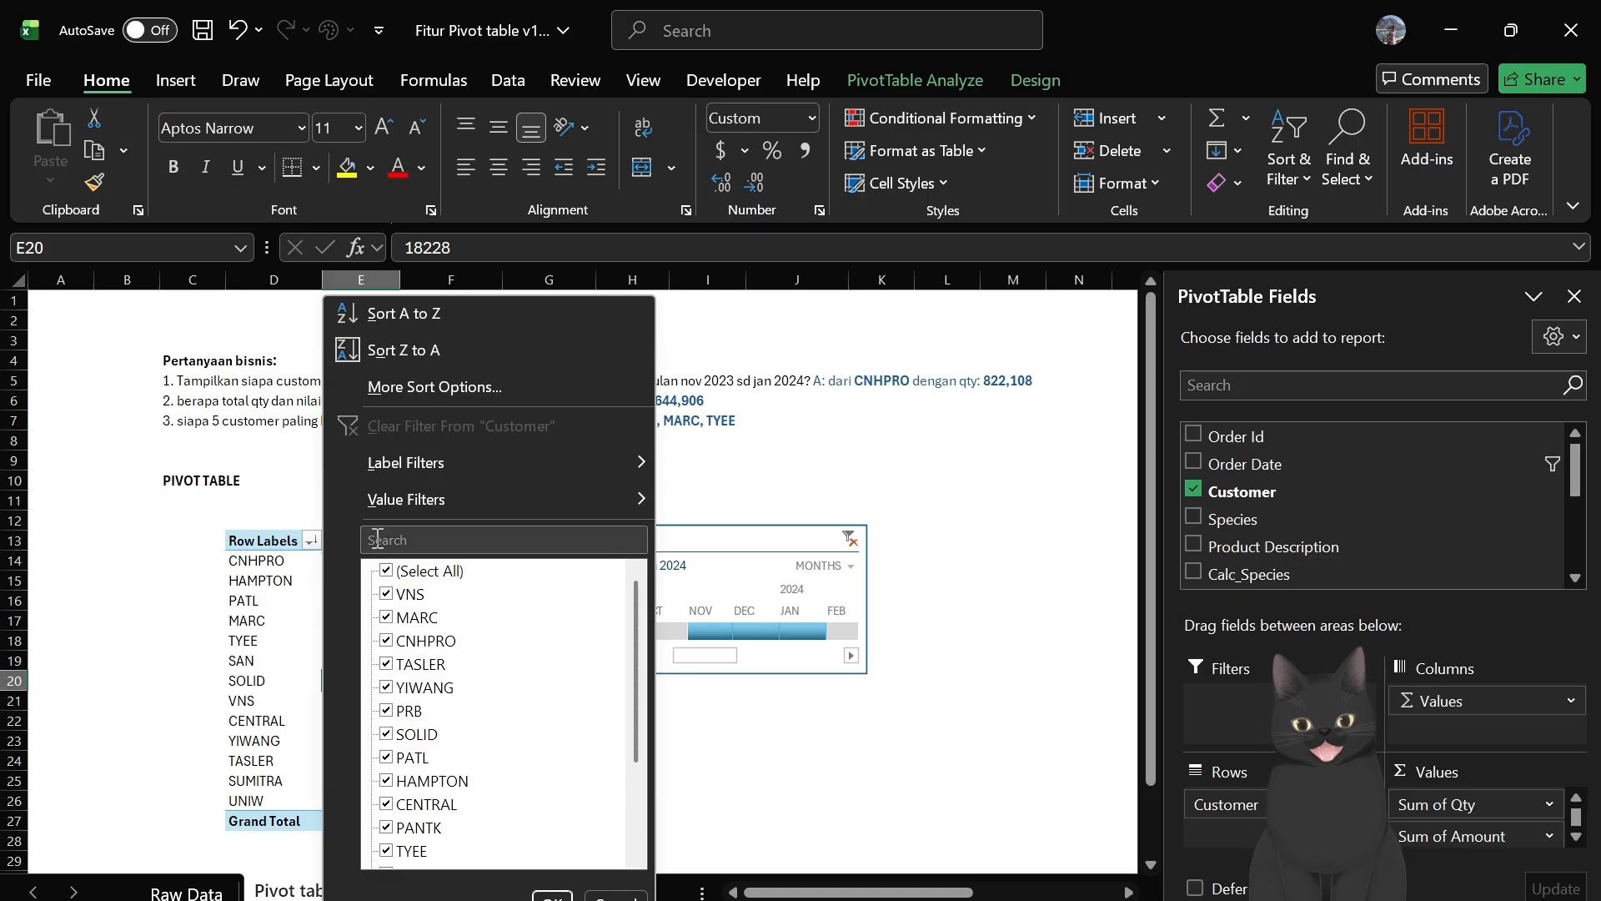
mouse_move(419, 502)
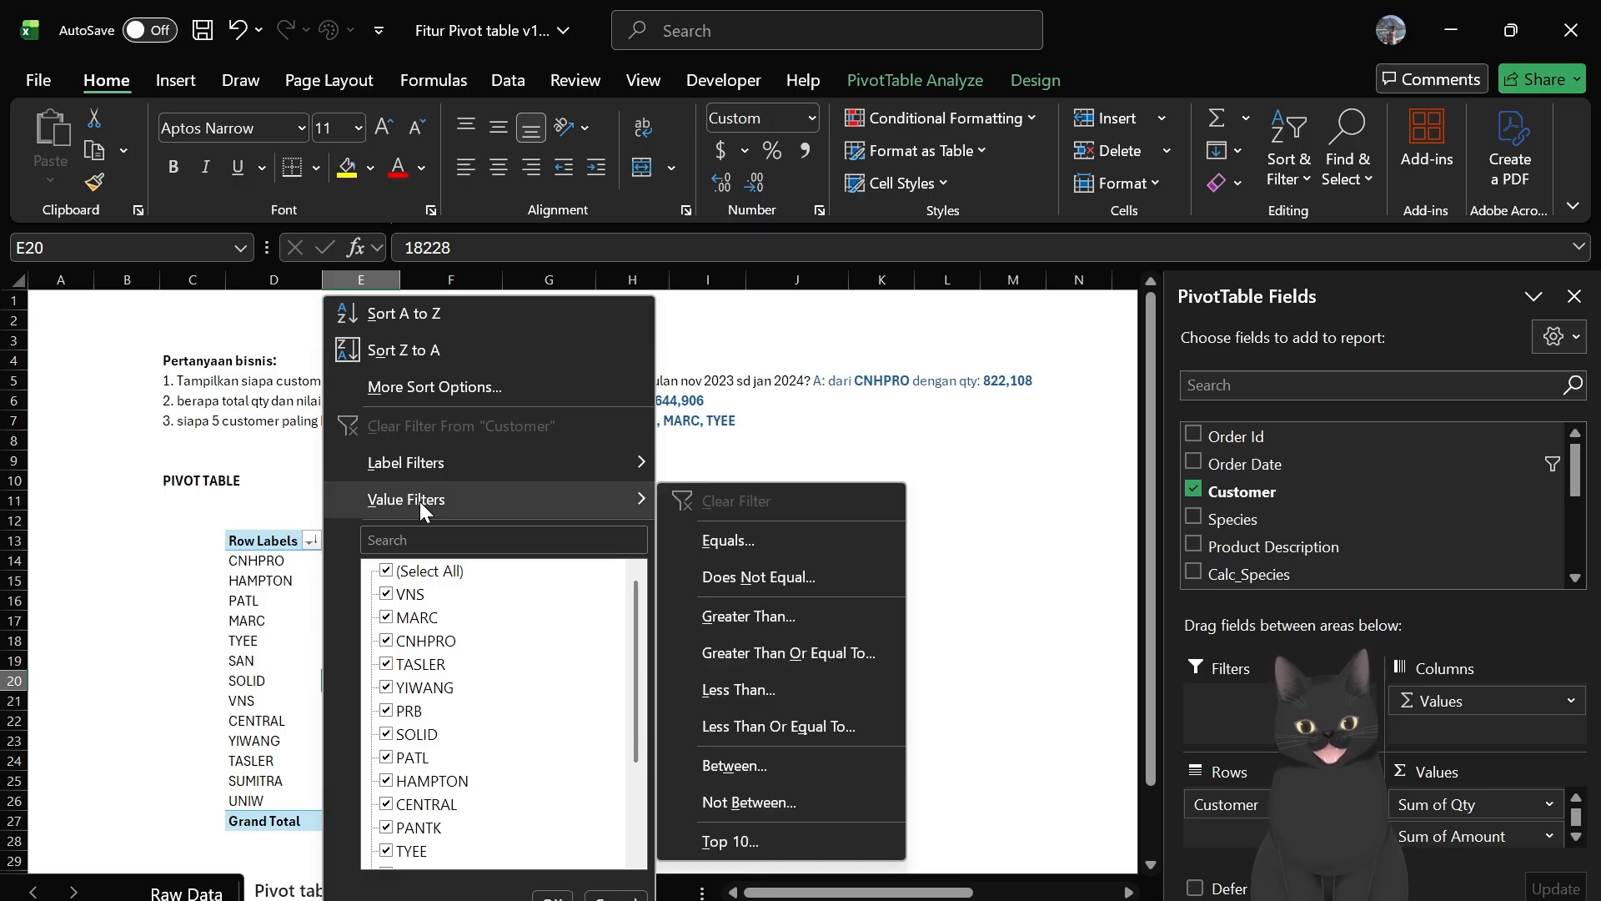
click(719, 830)
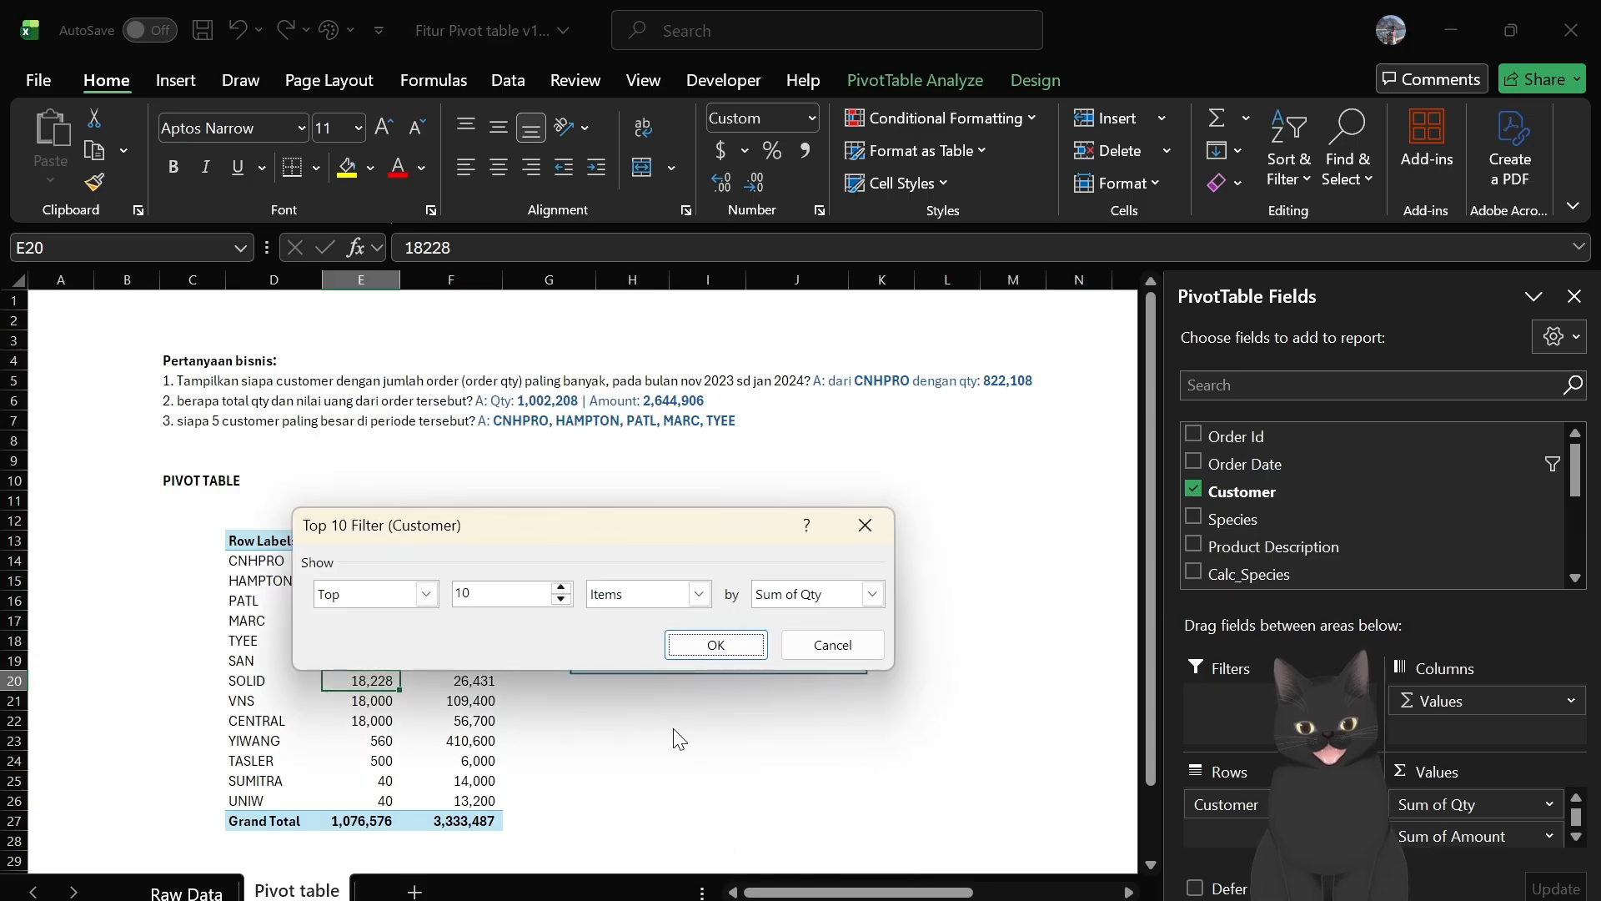
click(539, 590)
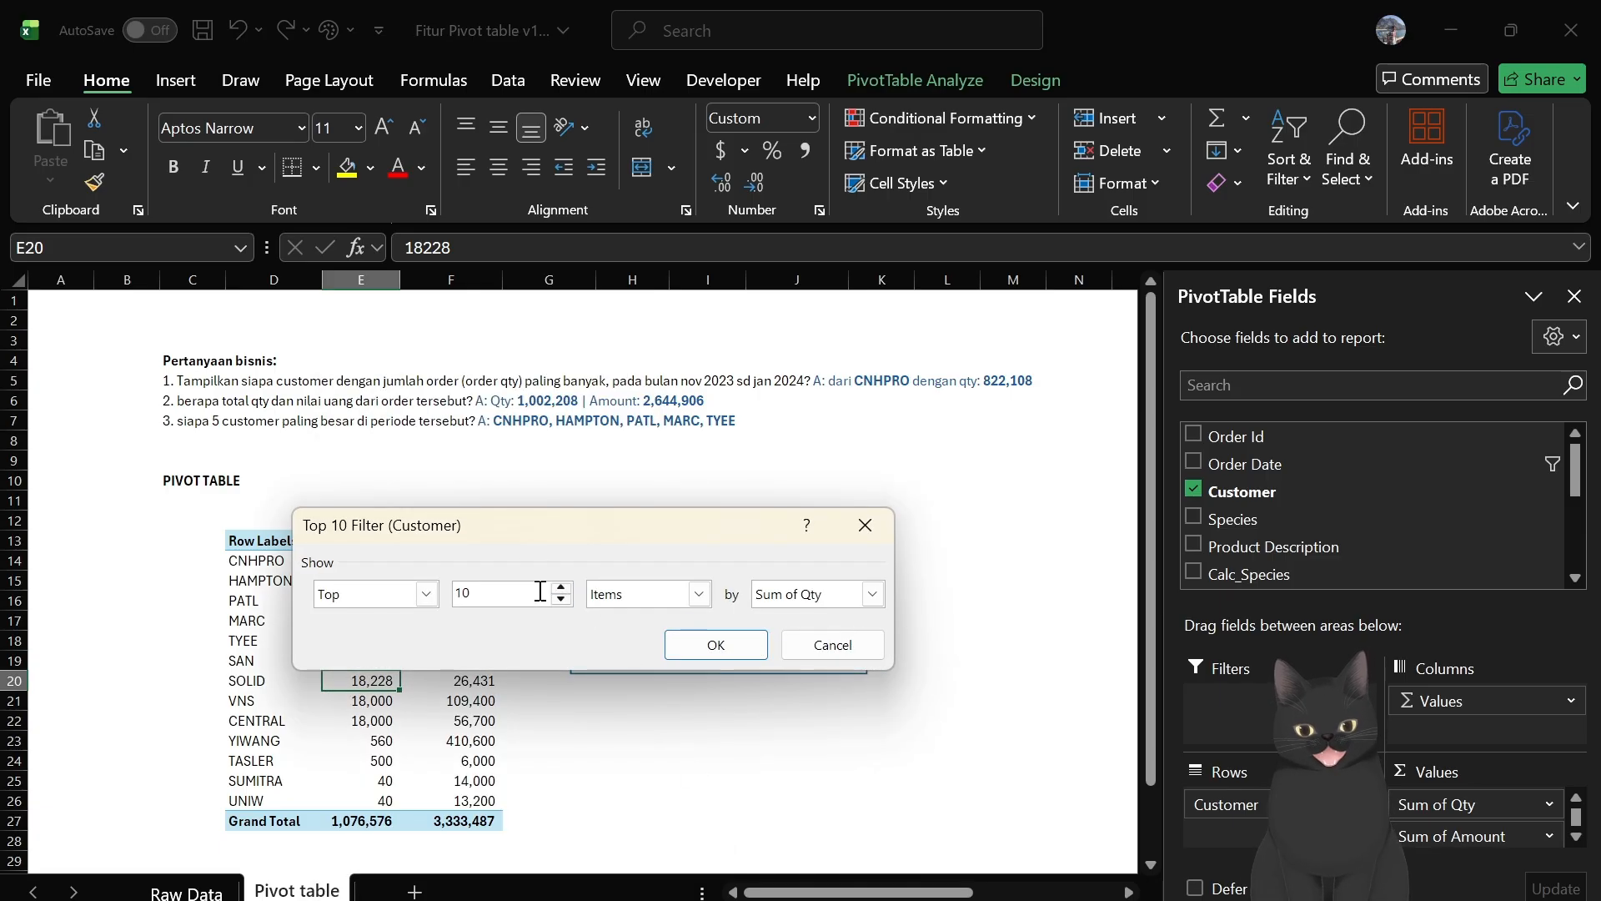
key(BackSpace)
key(BackSpace)
text(5)
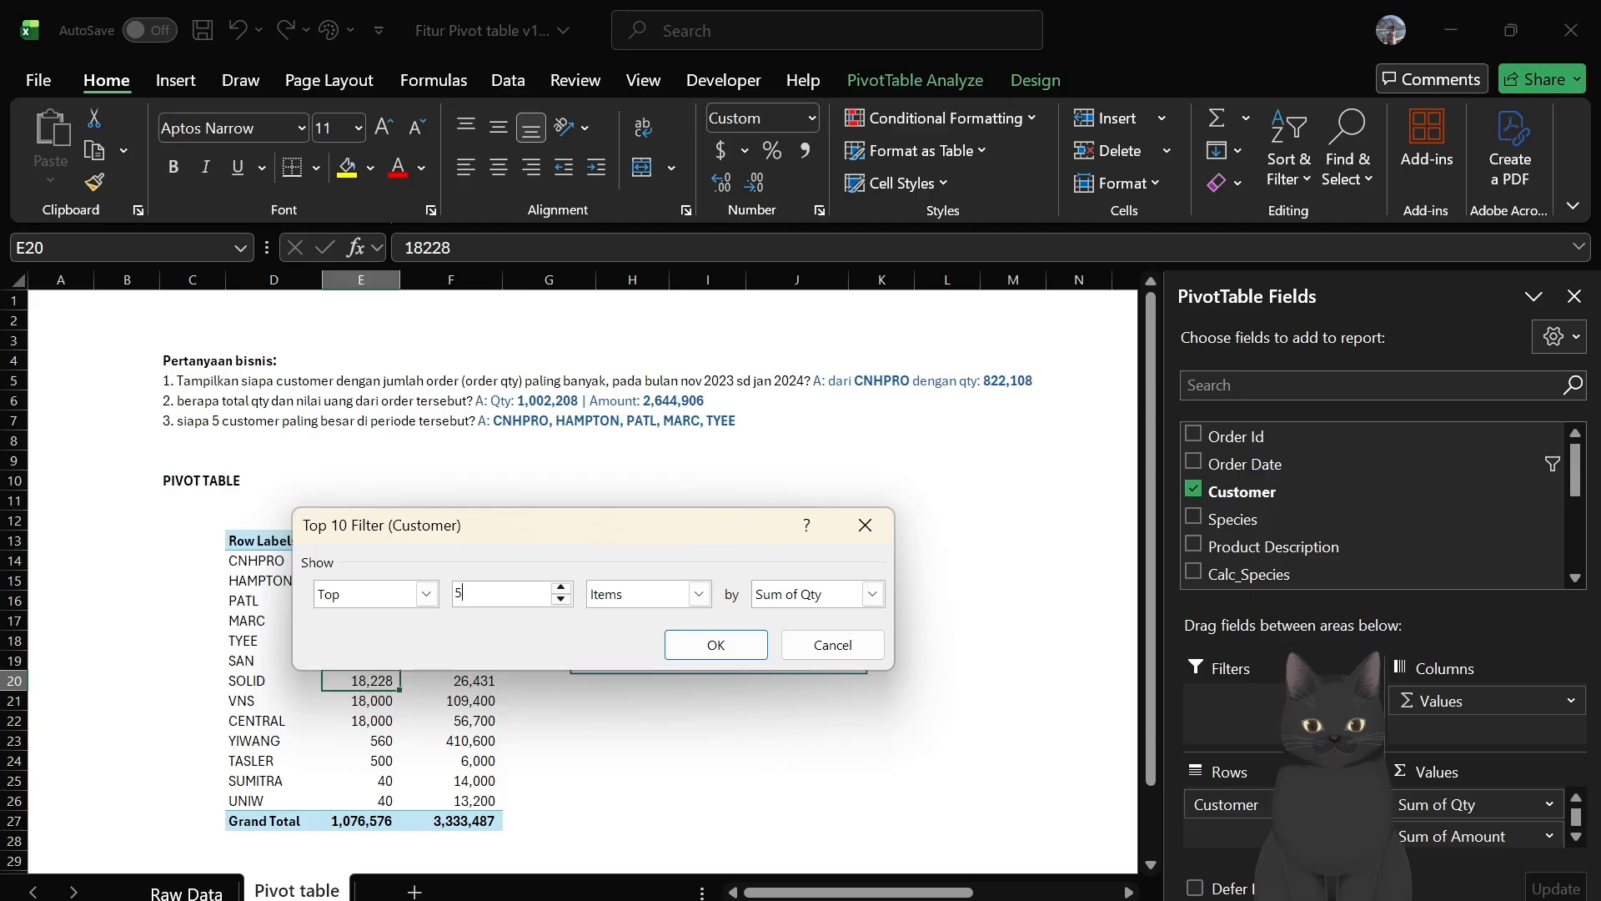
click(677, 652)
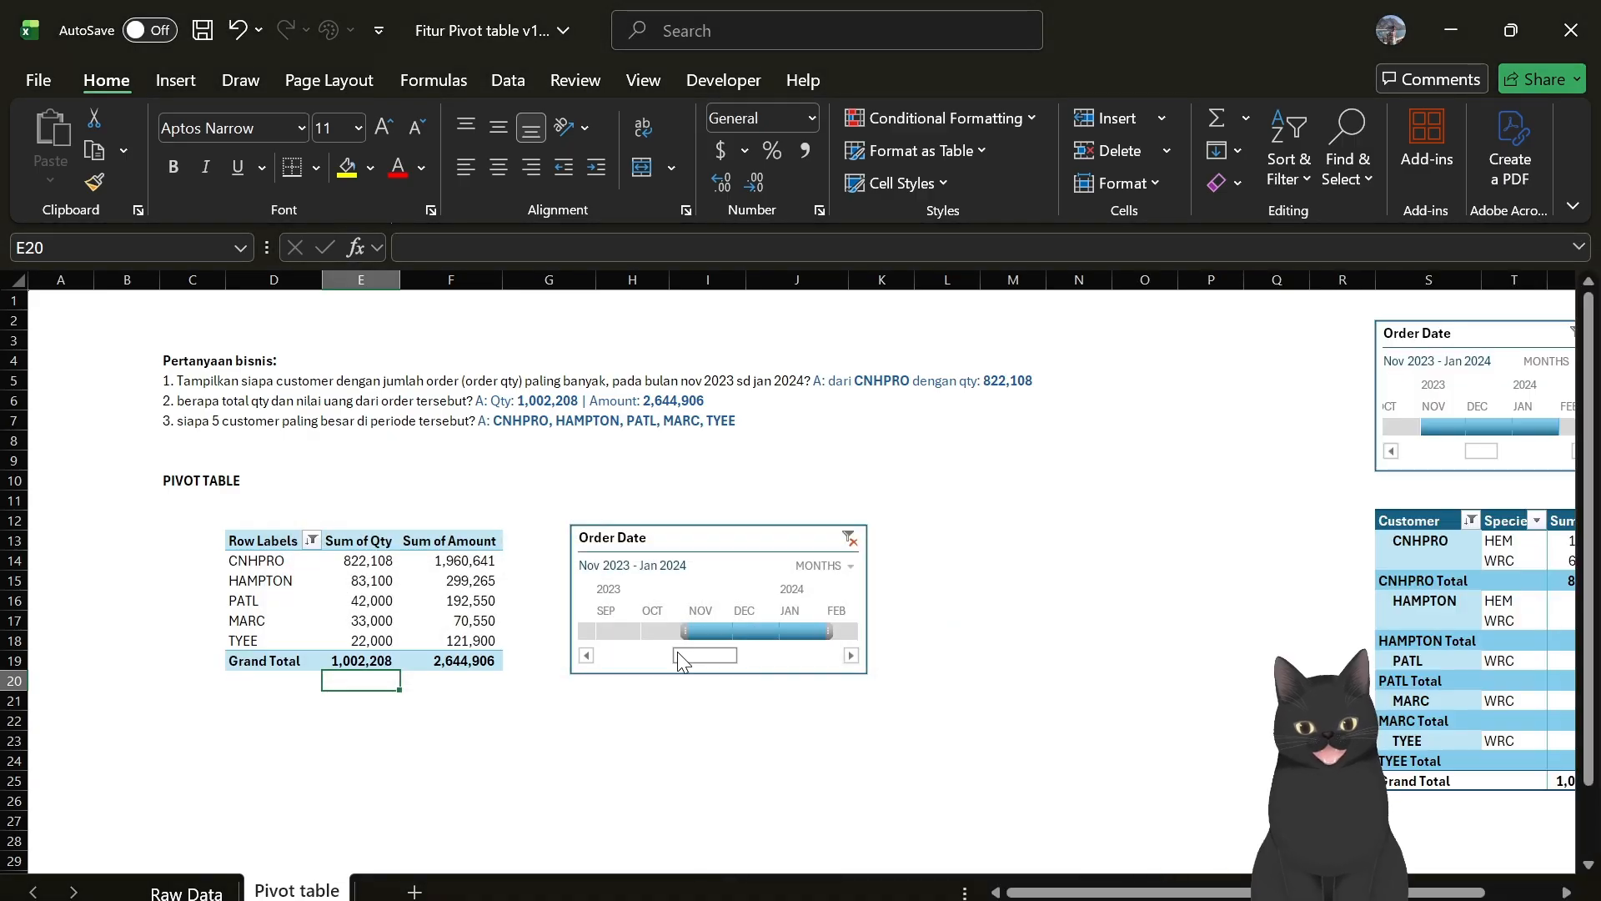
Compare the PivotTable's top customers and its Sum of Qty and Sum of Amount grand totals with the business question answers.
click(267, 562)
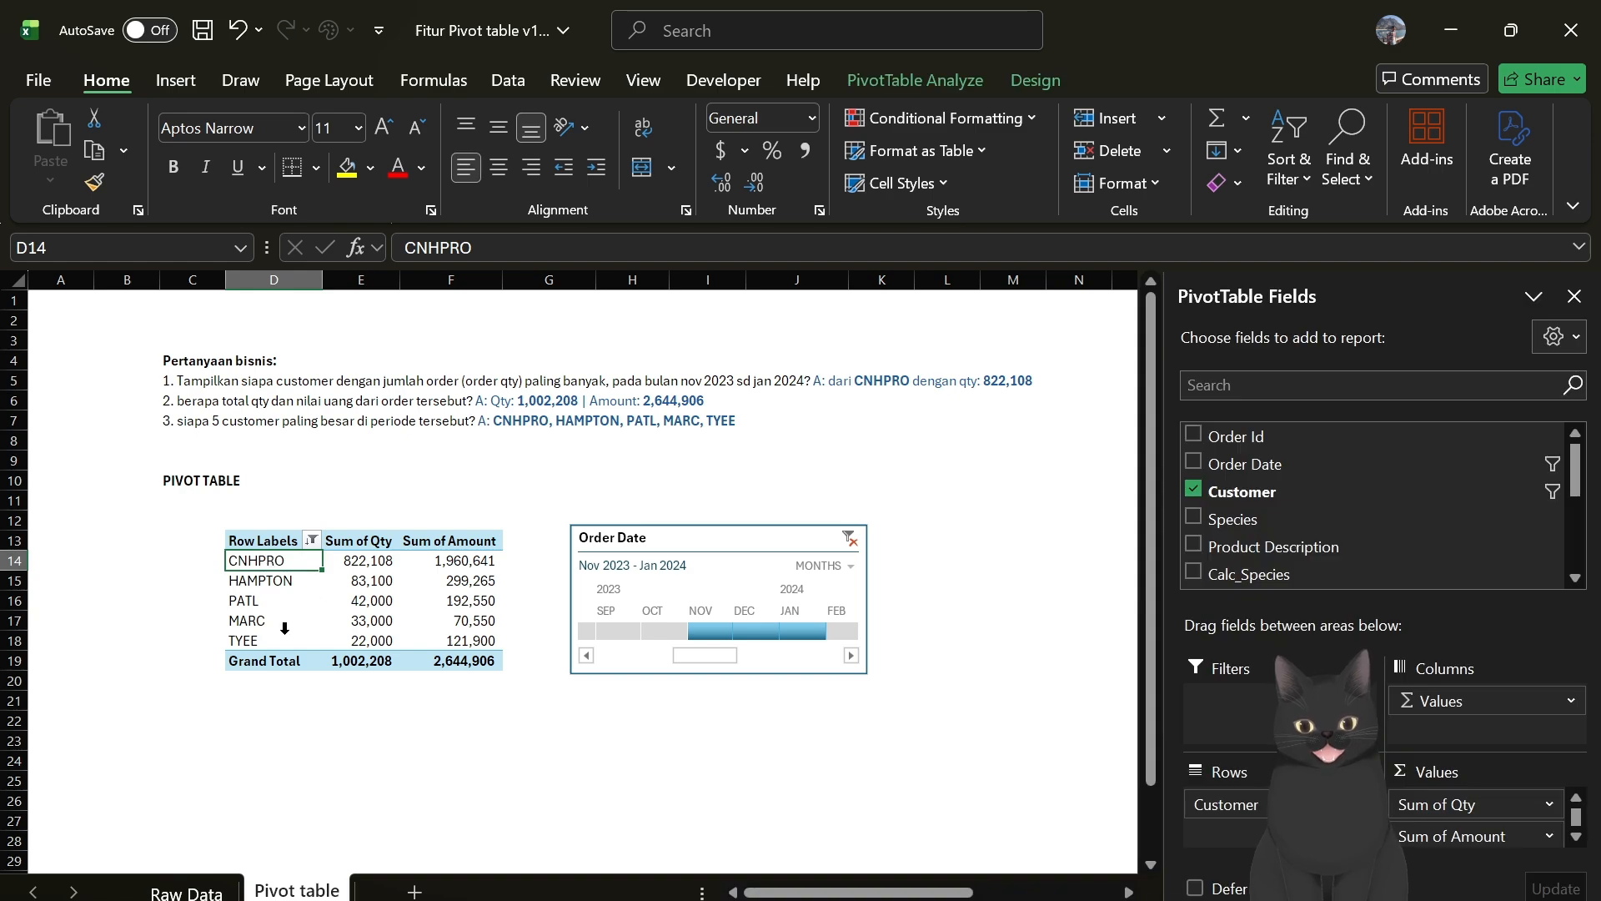
click(344, 665)
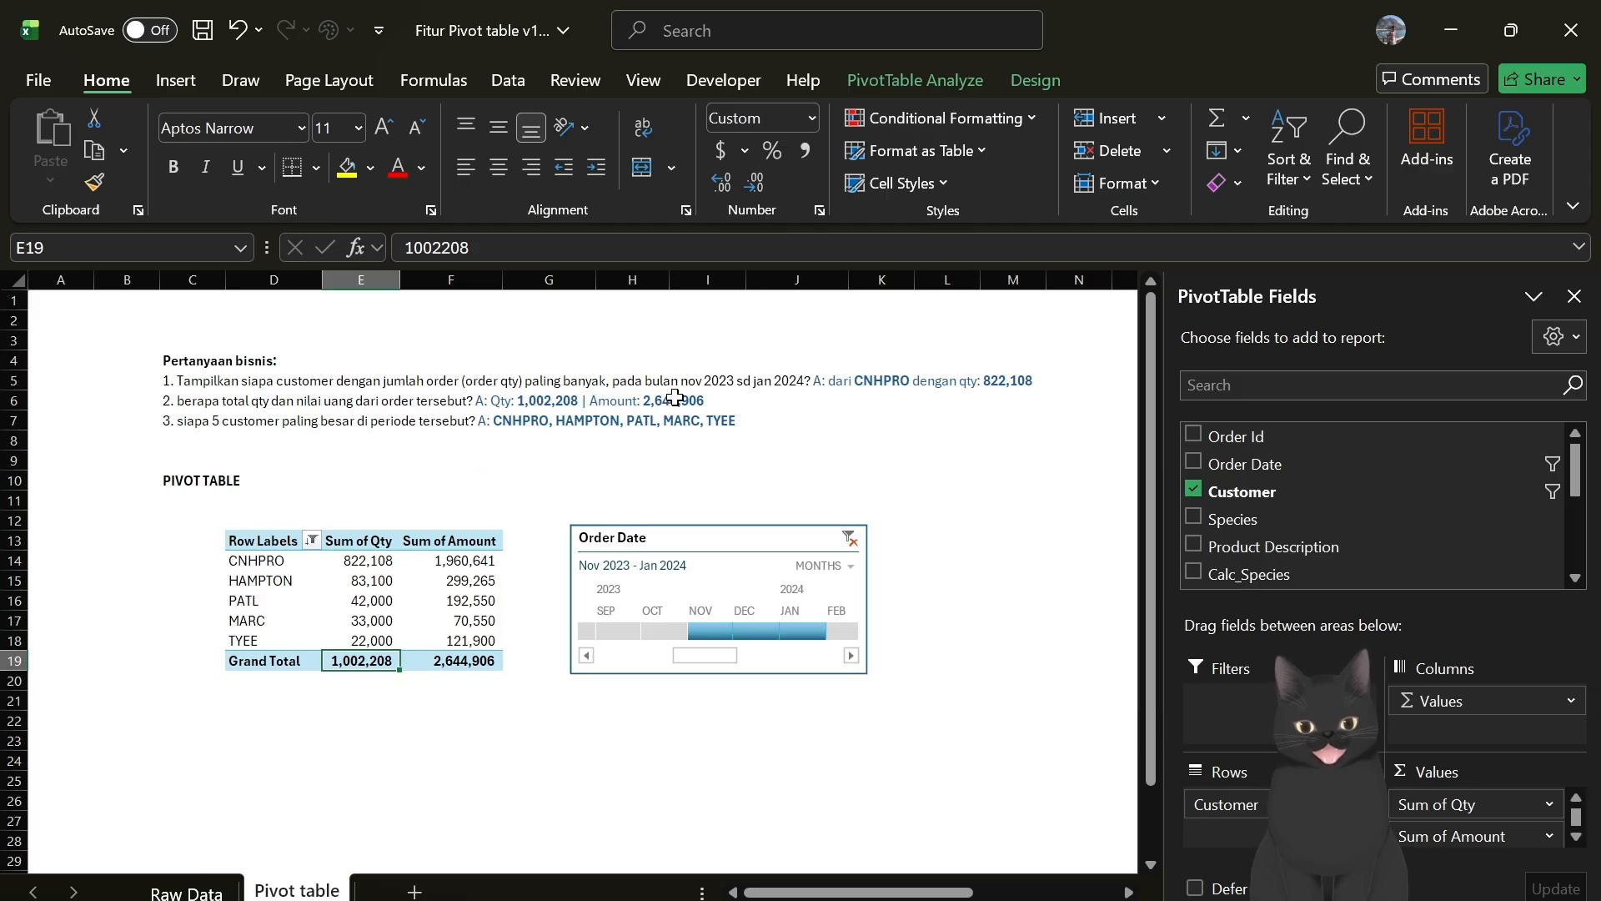
click(337, 637)
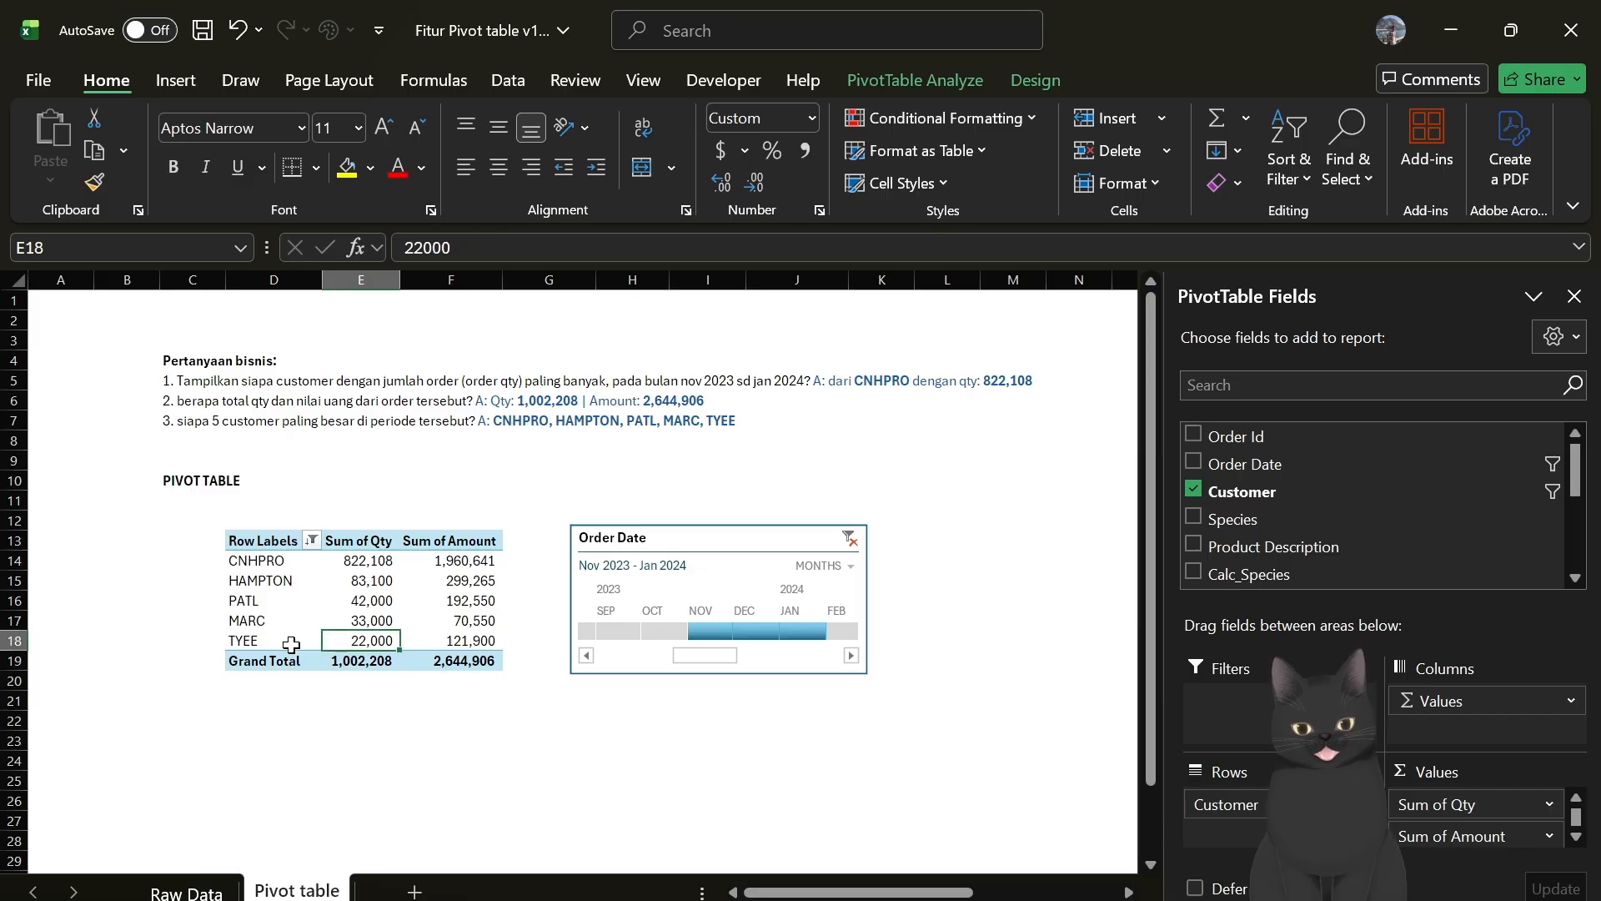
click(451, 658)
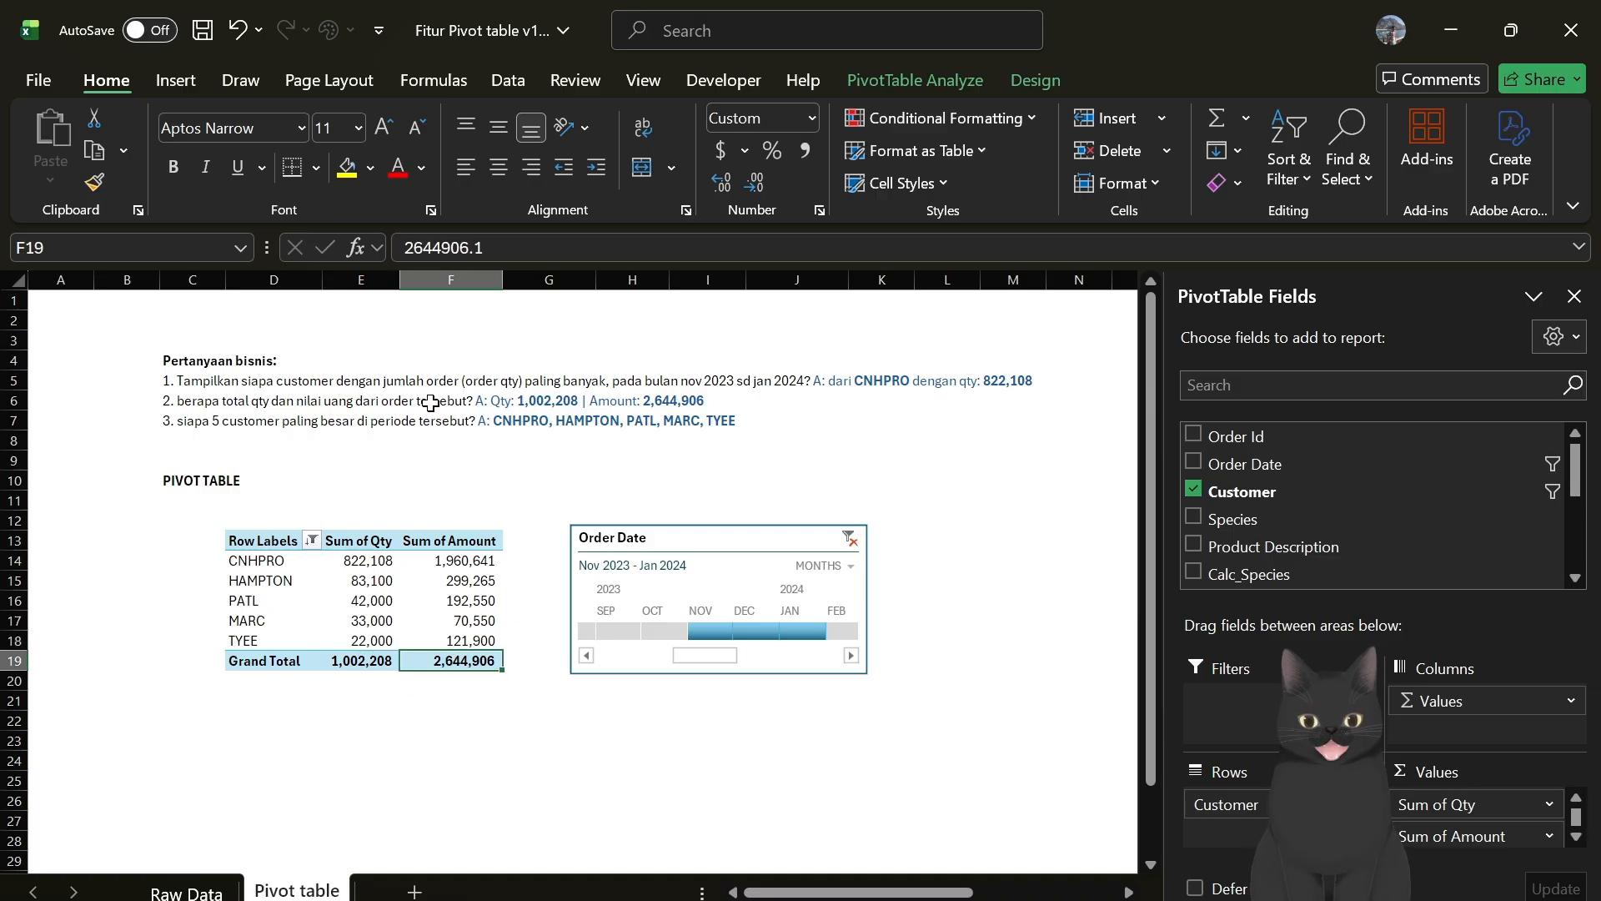
Add the Species field to the PivotTable's rows beneath Customer, and leave the PivotTable selection.
click(377, 579)
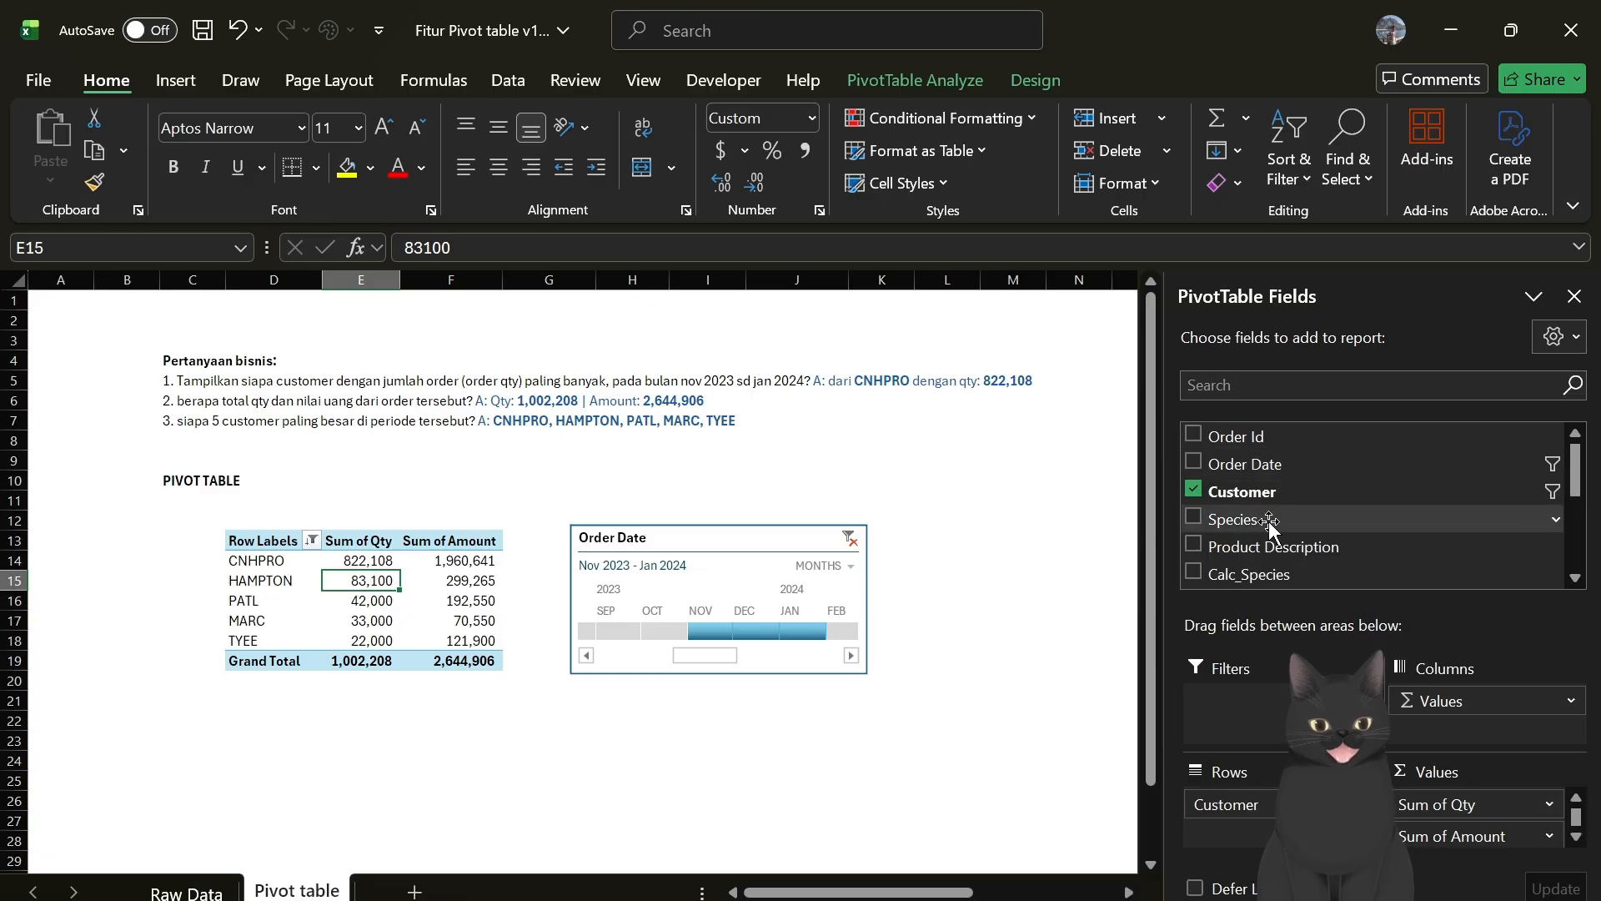
drag(1270, 521, 1256, 826)
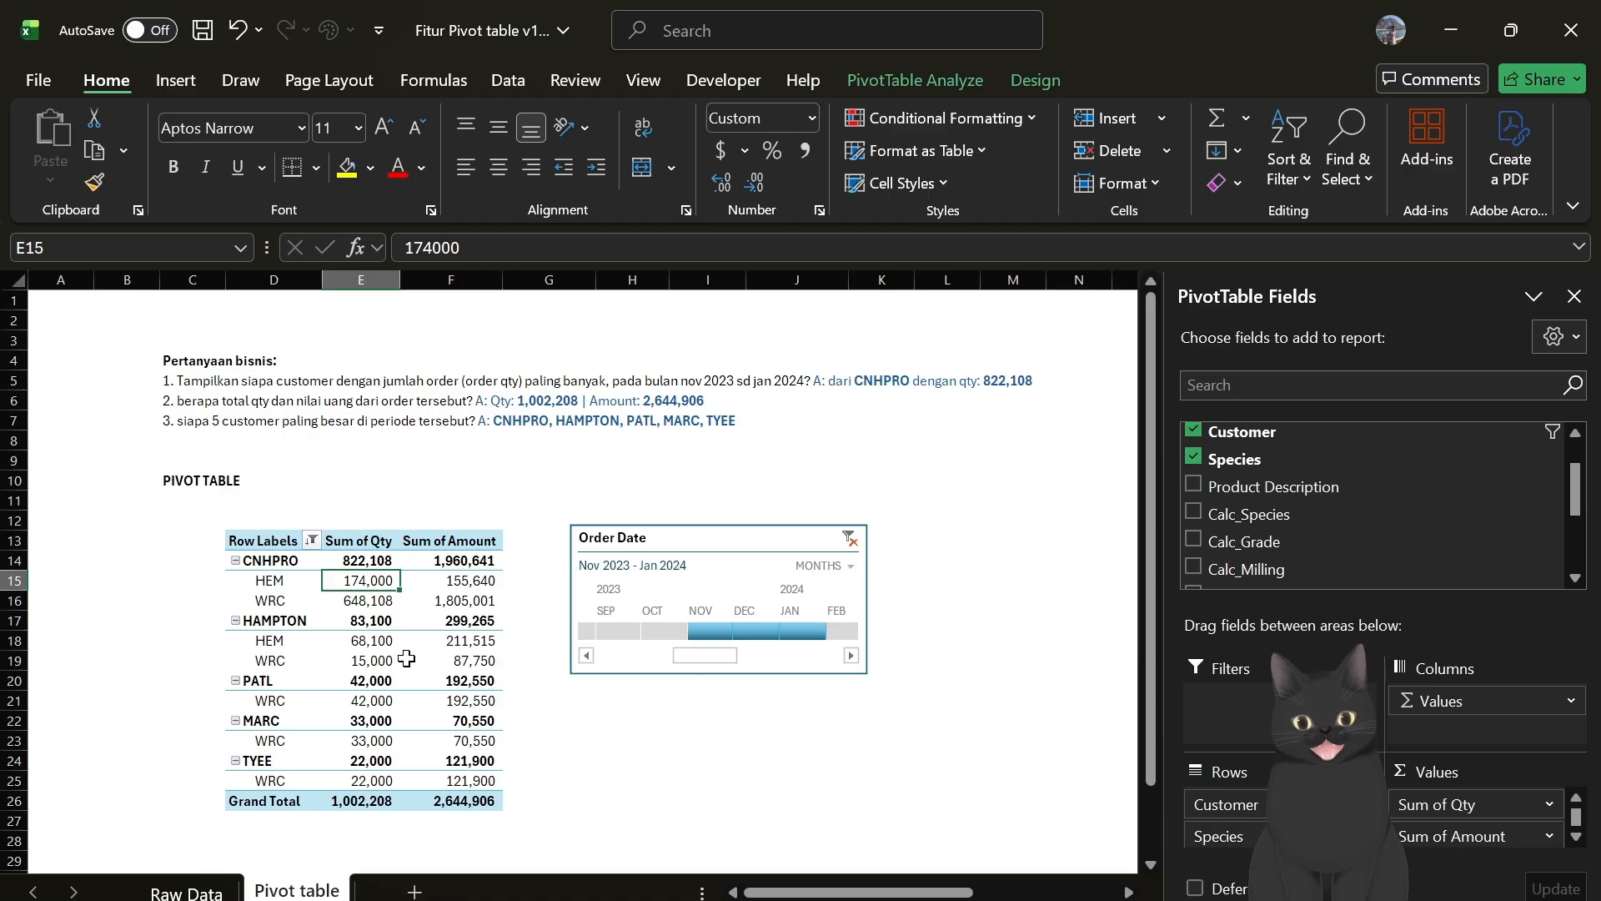
click(368, 560)
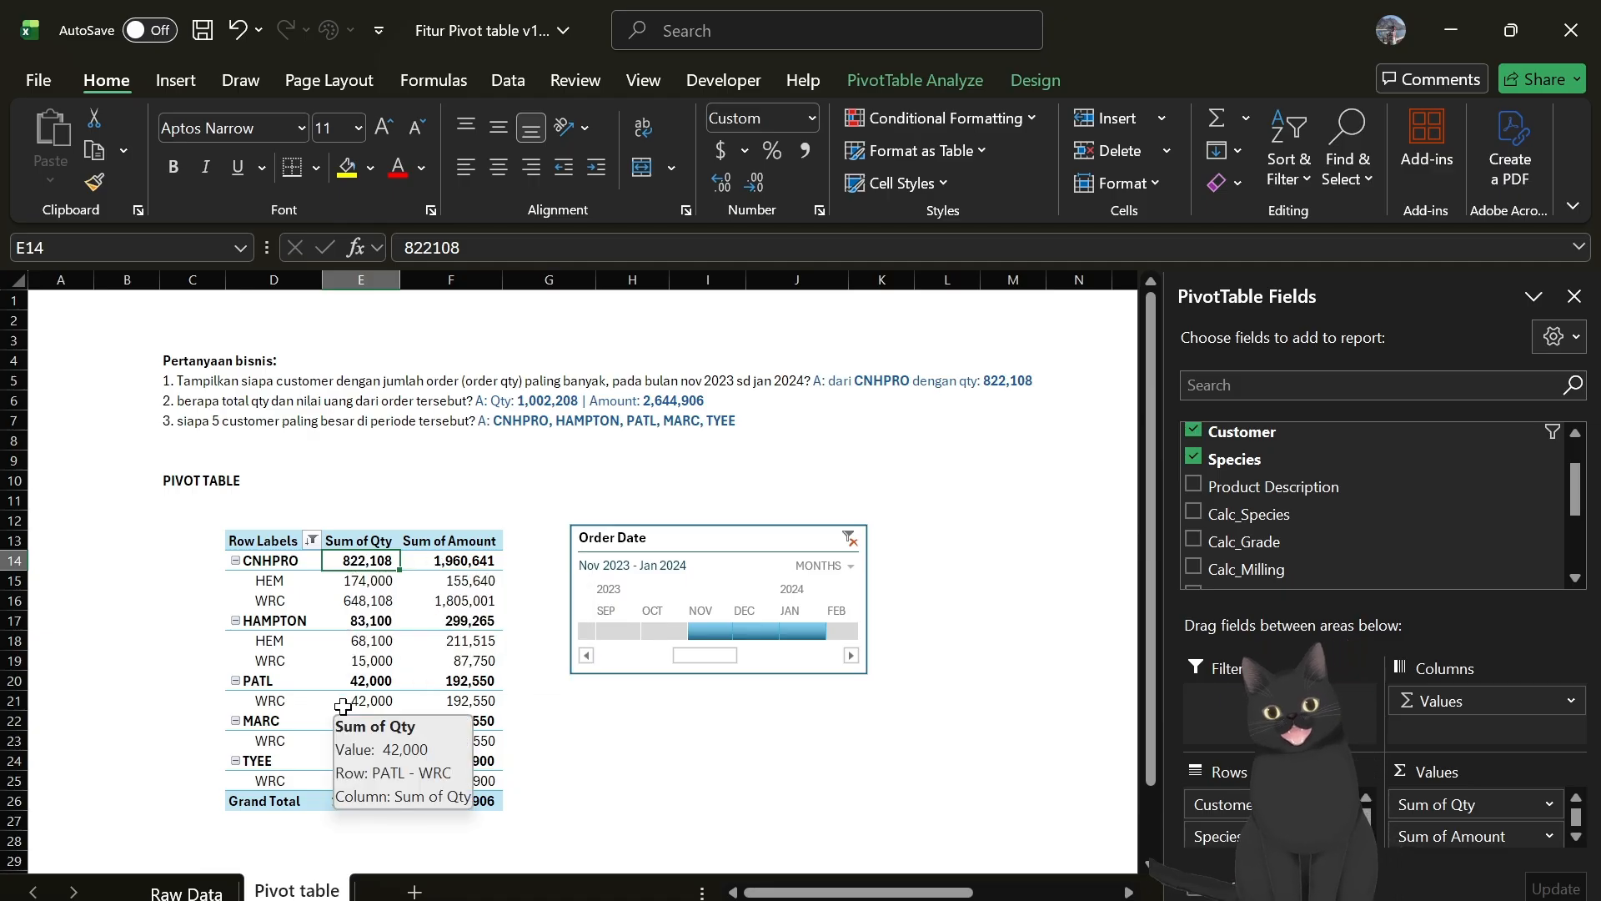
click(681, 686)
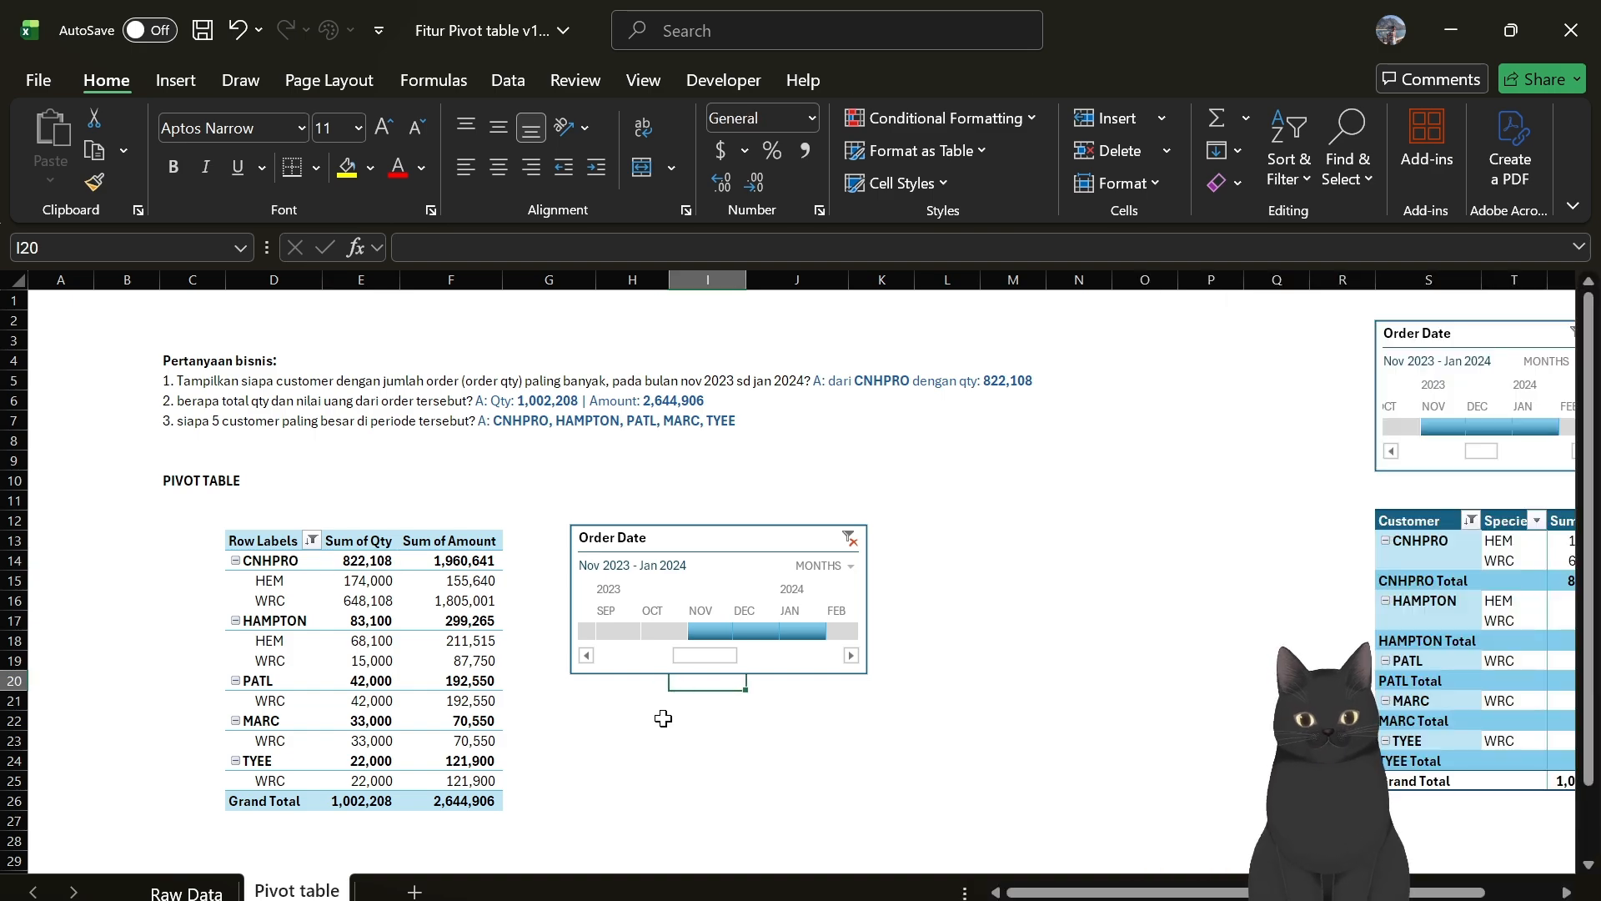